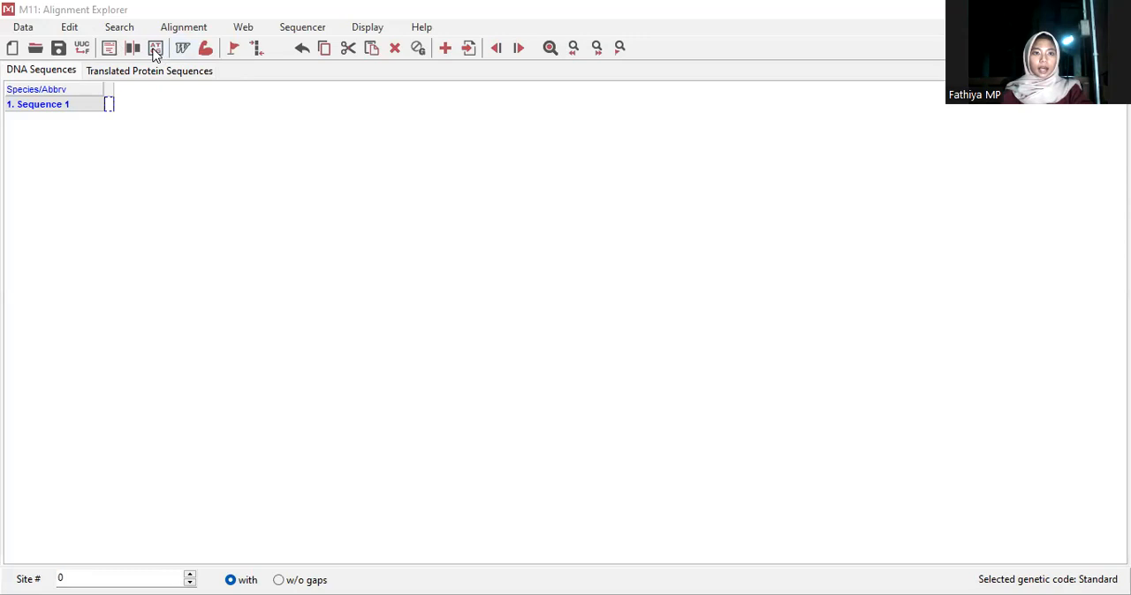
Open the Kerapu 2 AB1 sequencer file from the Ikan folder in the trace editor
left_click(155, 51)
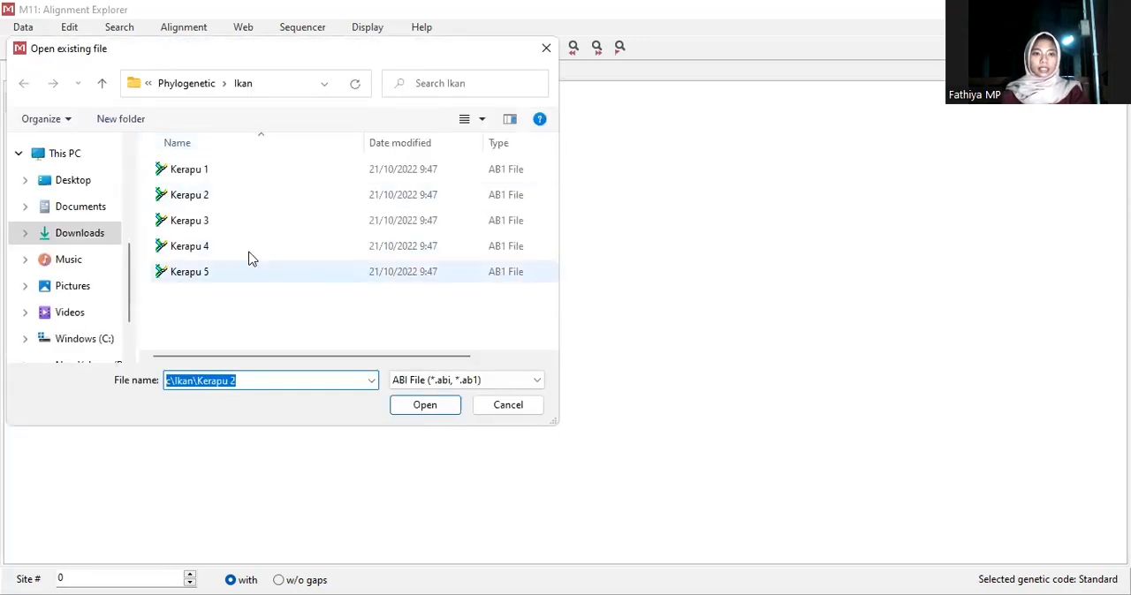
left_click(297, 194)
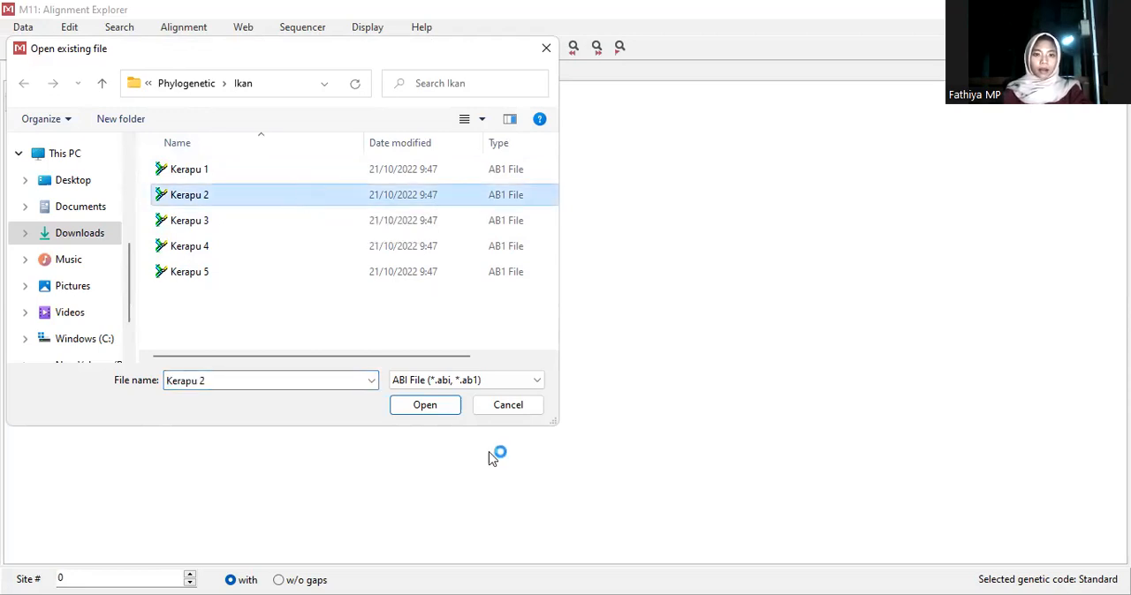
left_click(428, 407)
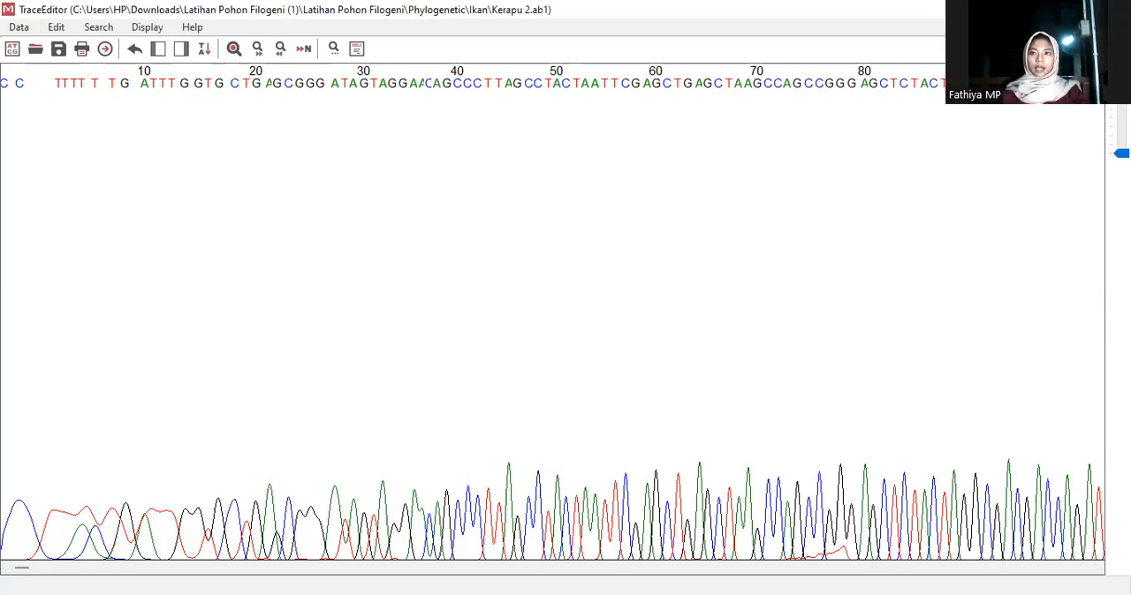
Mask the noisy start of the Kerapu 2 trace up to and including the G at base 79
left_click(1025, 84)
scroll(1024, 83, "up", 2)
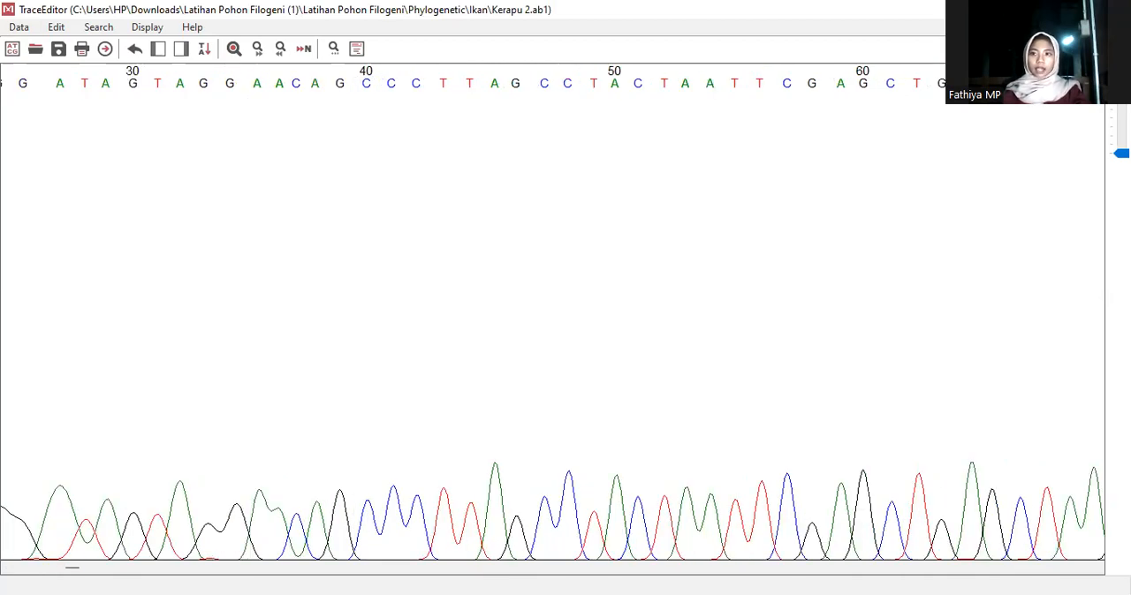
scroll(1024, 84, "down", 1)
scroll(552, 310, "down", 1)
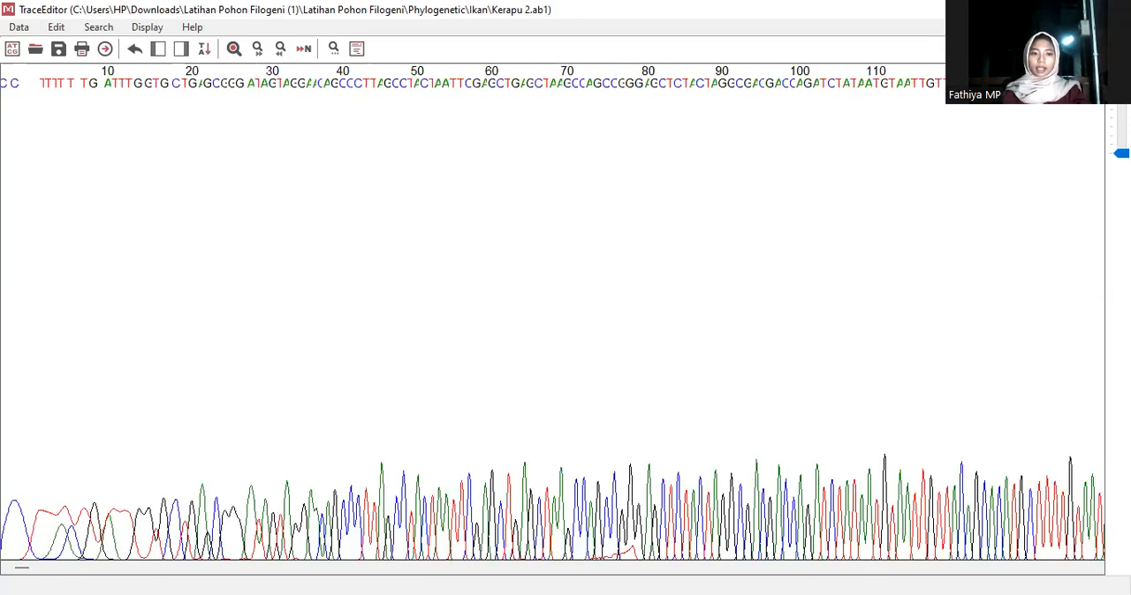
scroll(732, 312, "up", 1)
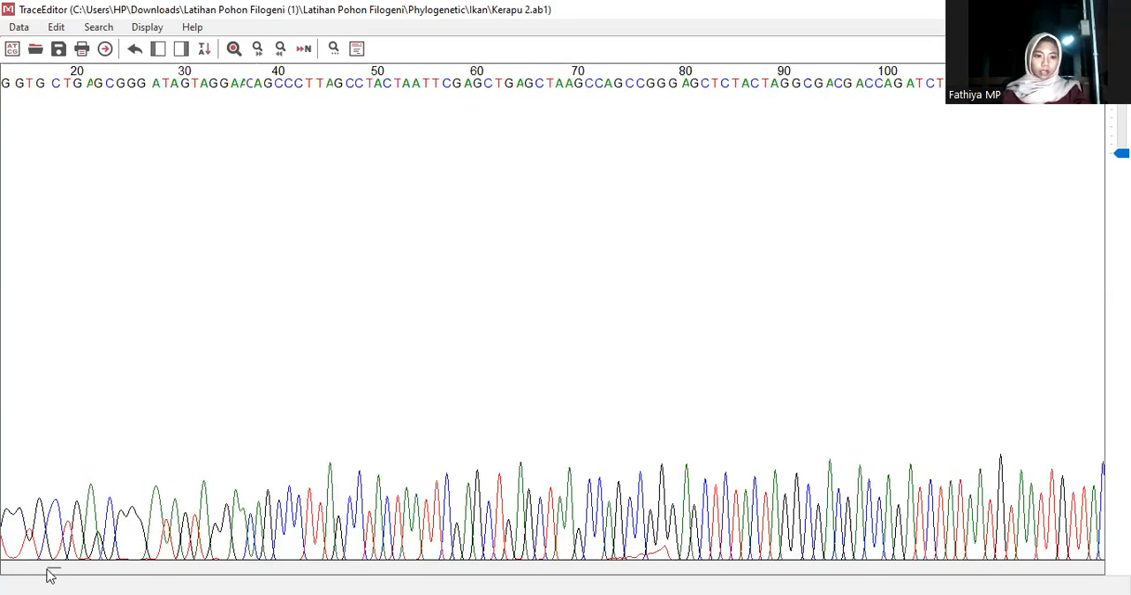
left_click_drag(50, 570, 22, 568)
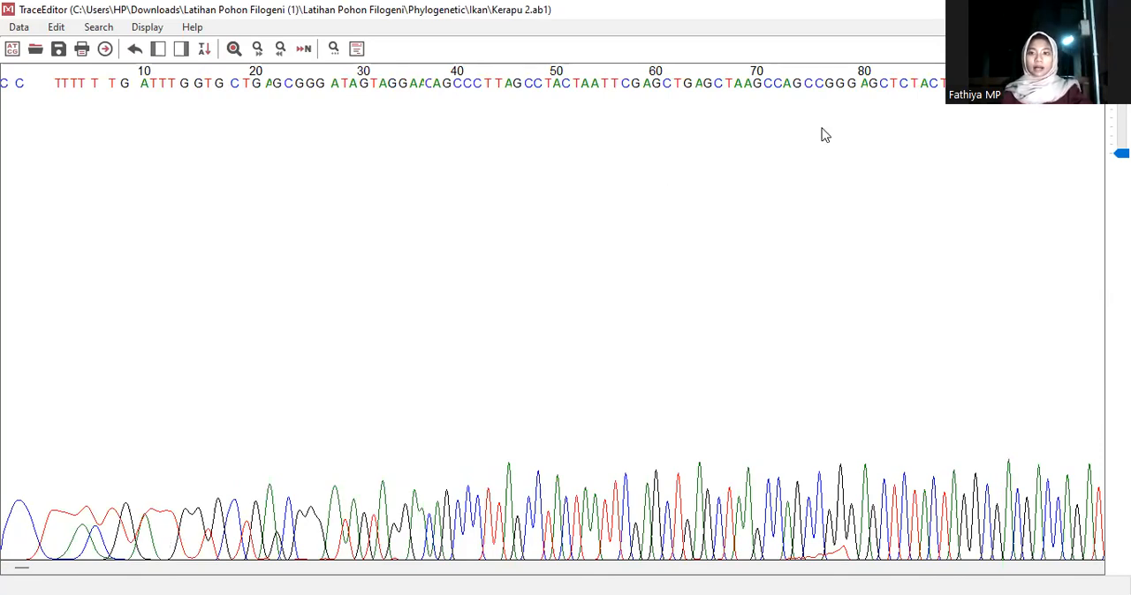
left_click(852, 88)
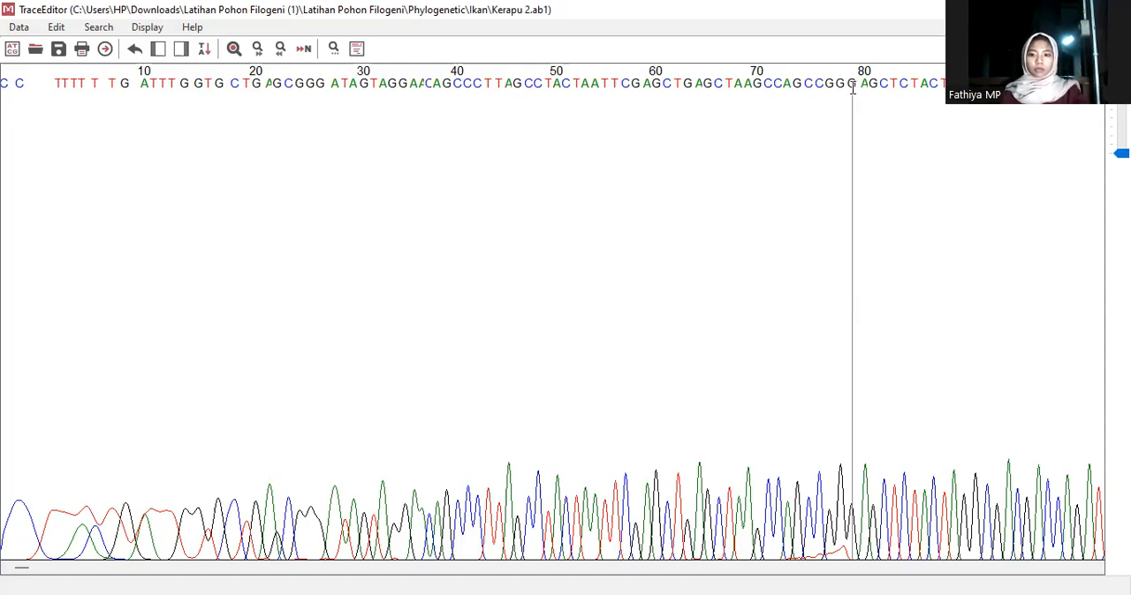
left_click(851, 85)
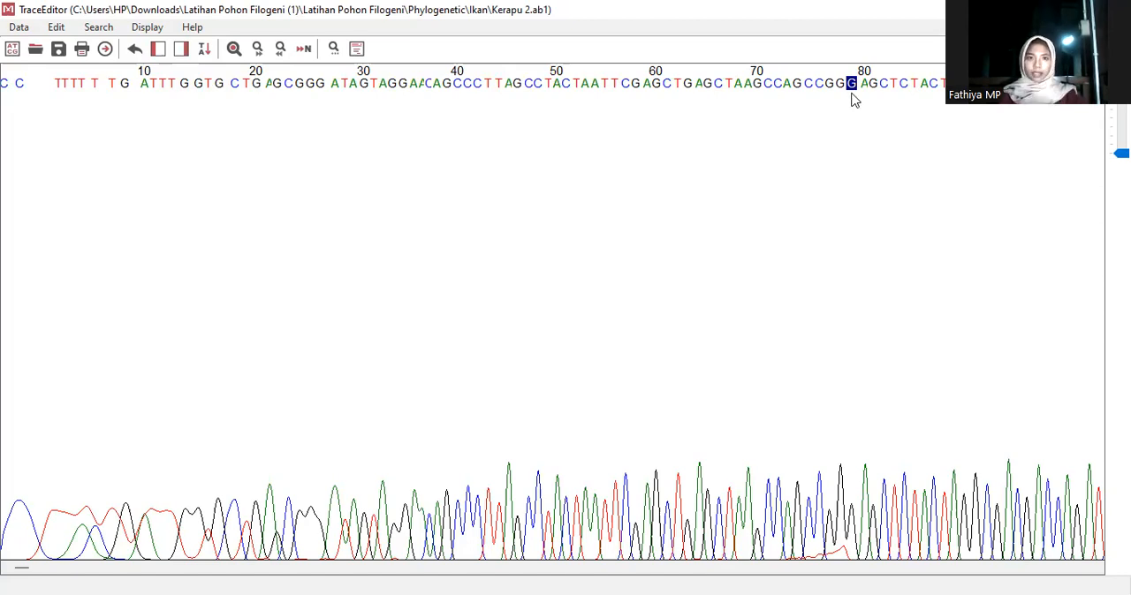
left_click(160, 52)
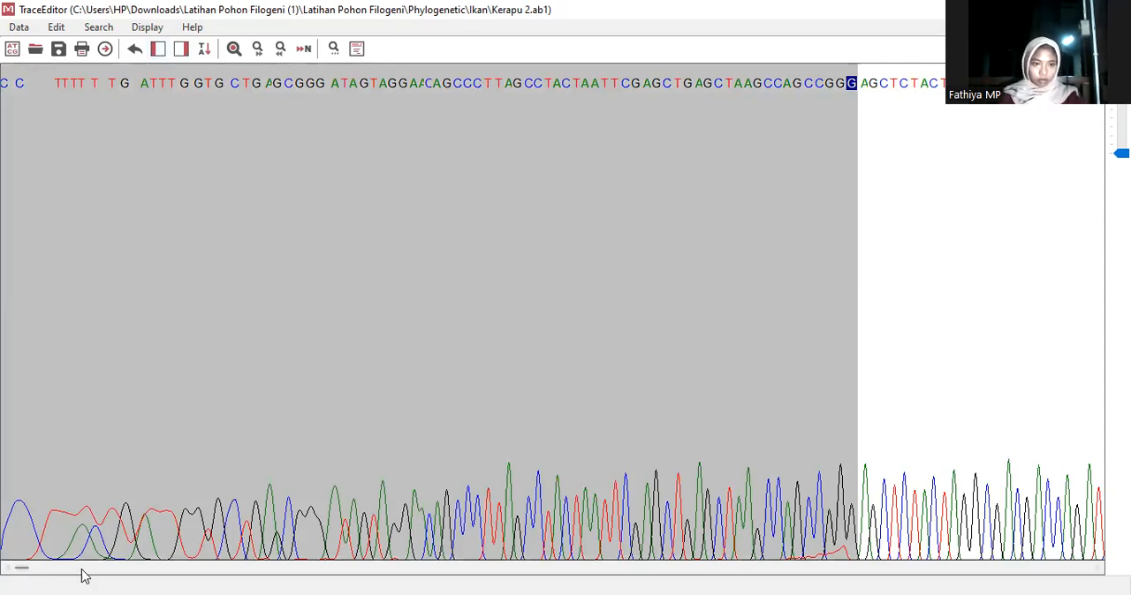
Mask the end of the trace from the A at base 532 onward
left_click_drag(23, 568, 1085, 550)
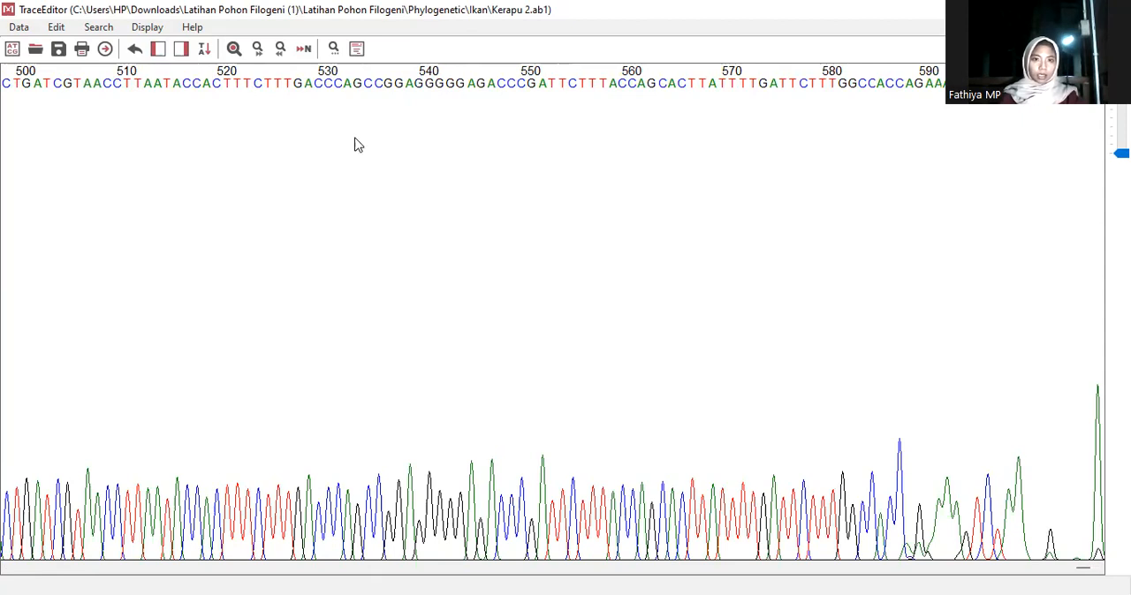
left_click(349, 81)
left_click(348, 81)
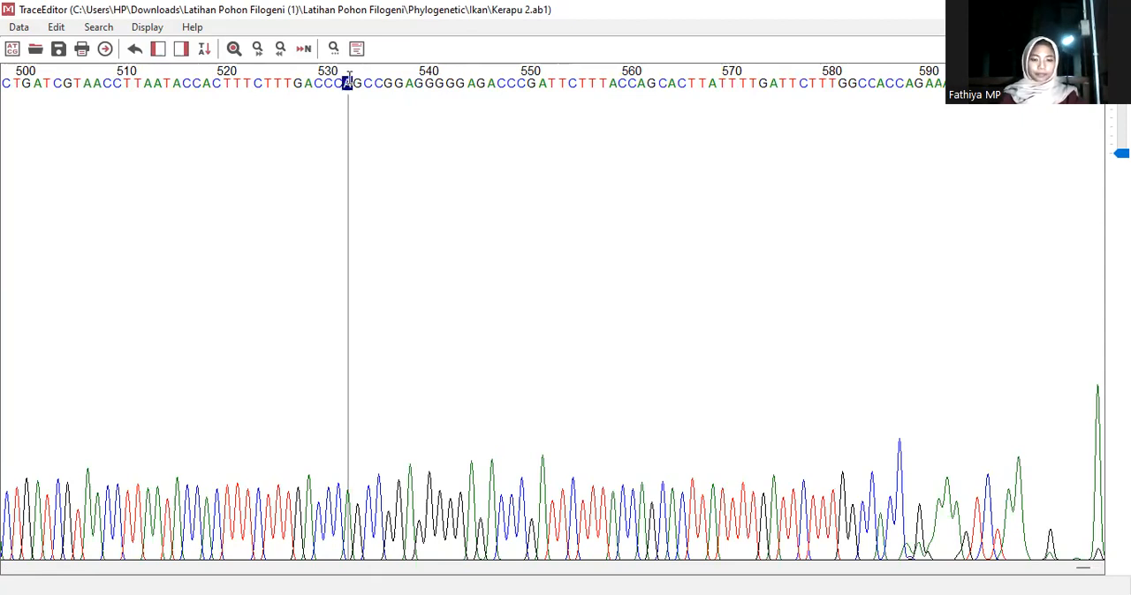
left_click(180, 48)
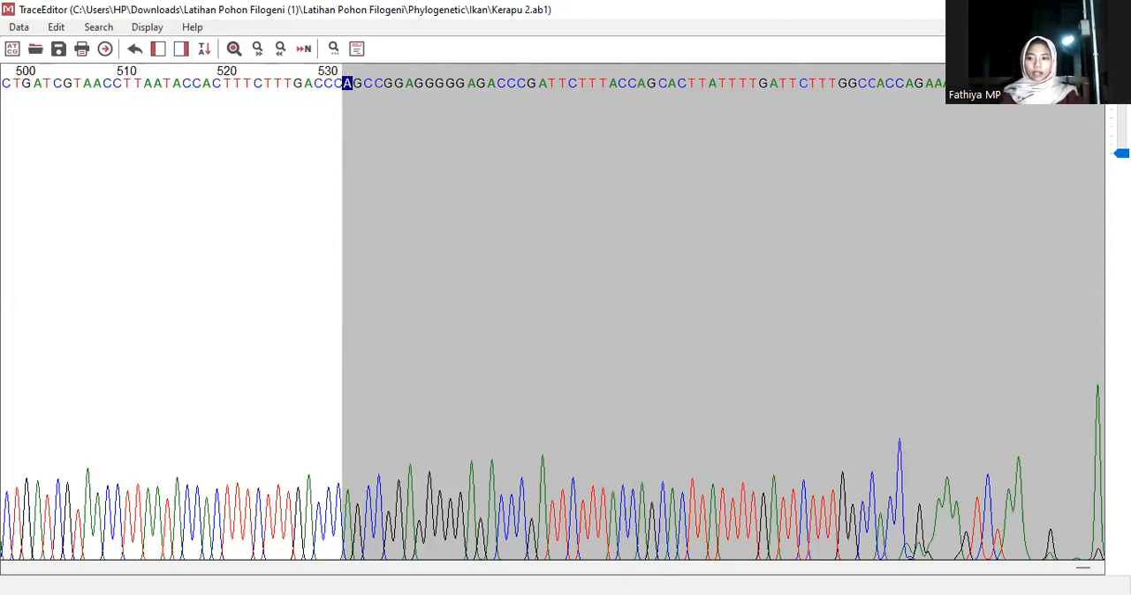
Check the unmasked middle of the trace and add the trimmed sequence to the Alignment Explorer
mouse_move(1086, 568)
left_mouse_down()
mouse_move(138, 561)
mouse_move(1, 548)
mouse_move(280, 565)
mouse_move(1087, 568)
mouse_move(661, 568)
left_mouse_up()
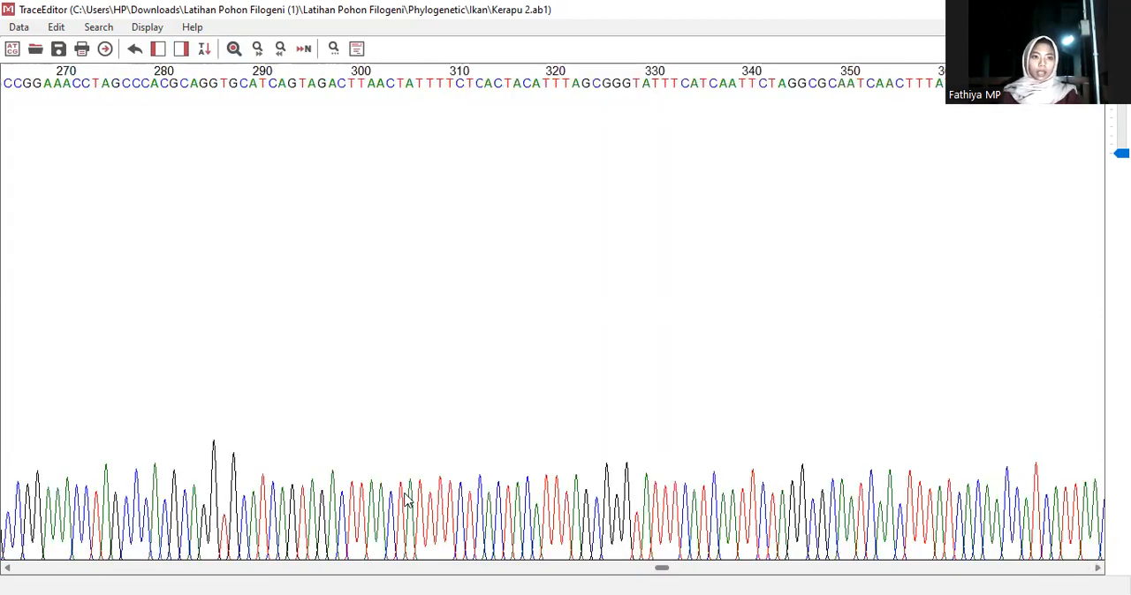
left_click_drag(357, 479, 109, 101)
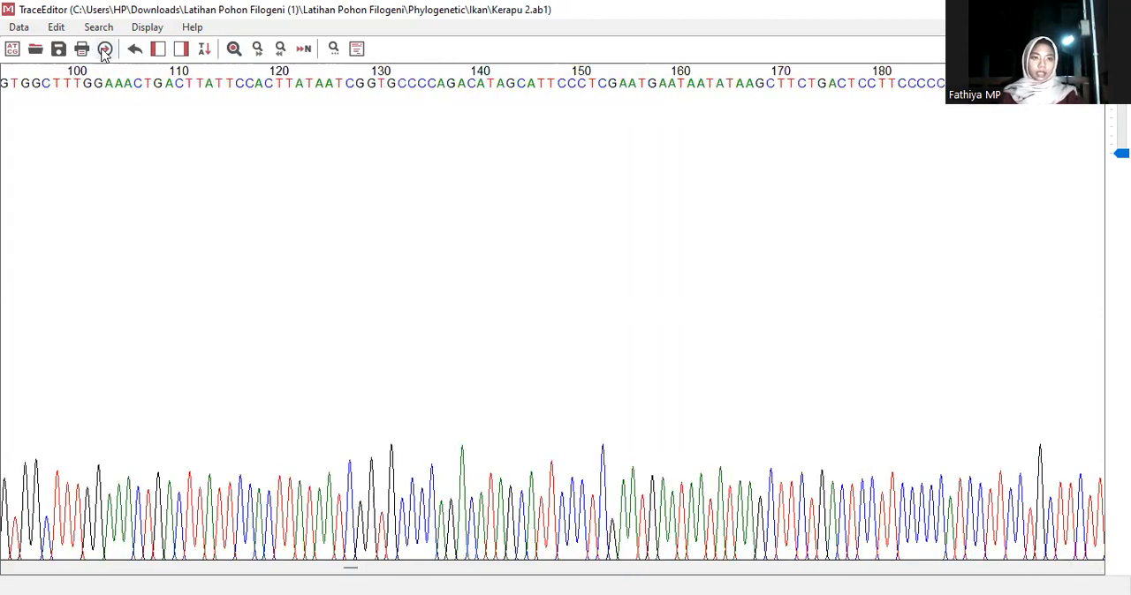
left_click(104, 50)
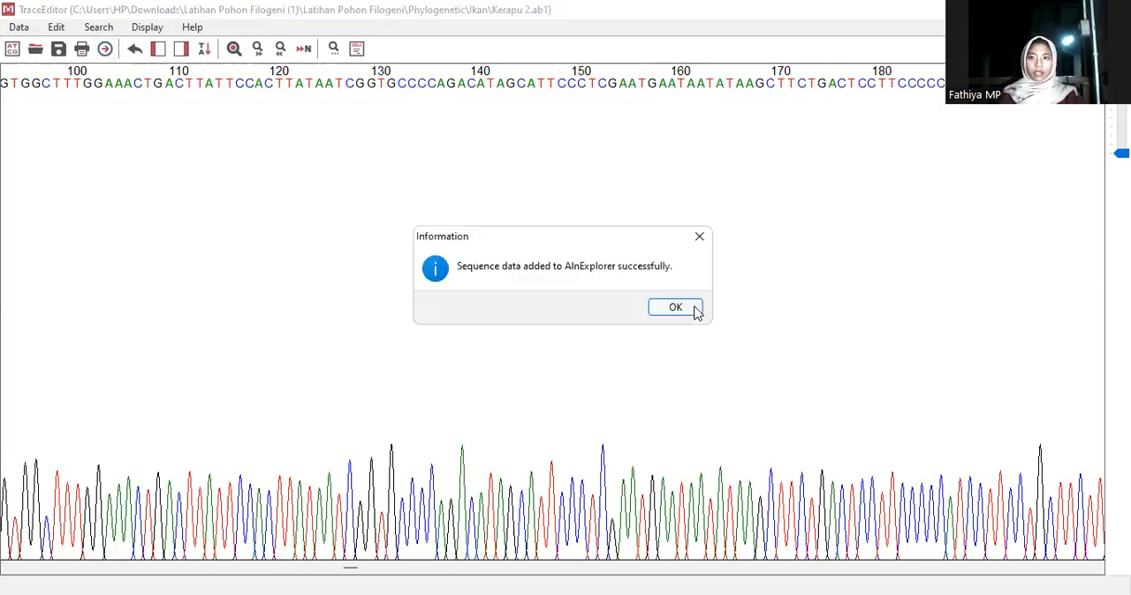
key("Return")
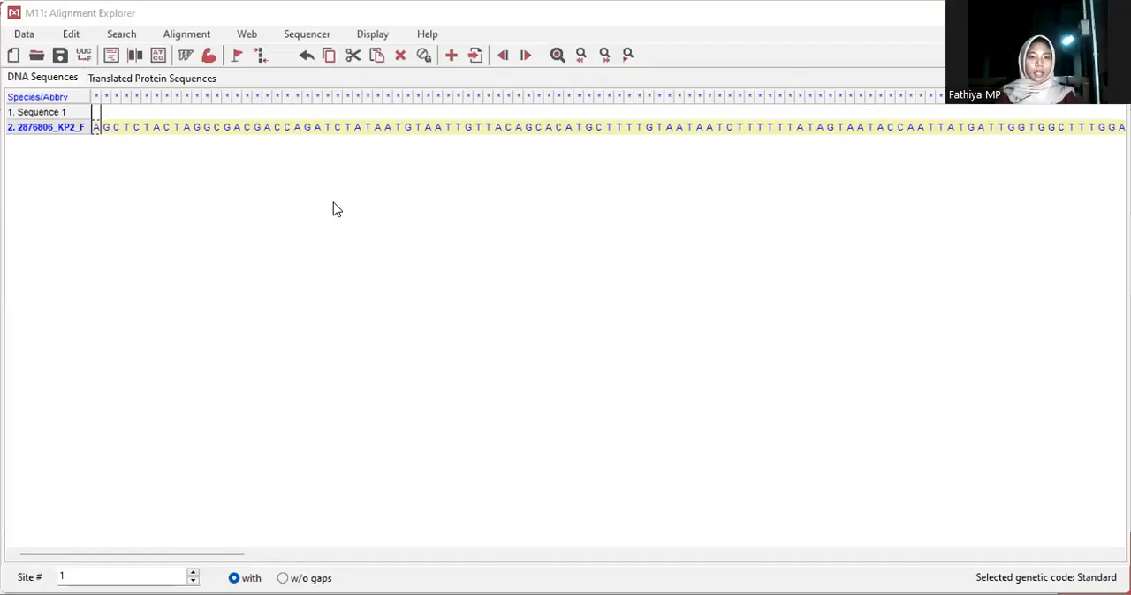
Delete the empty Sequence 1 row from the alignment
left_click(333, 210)
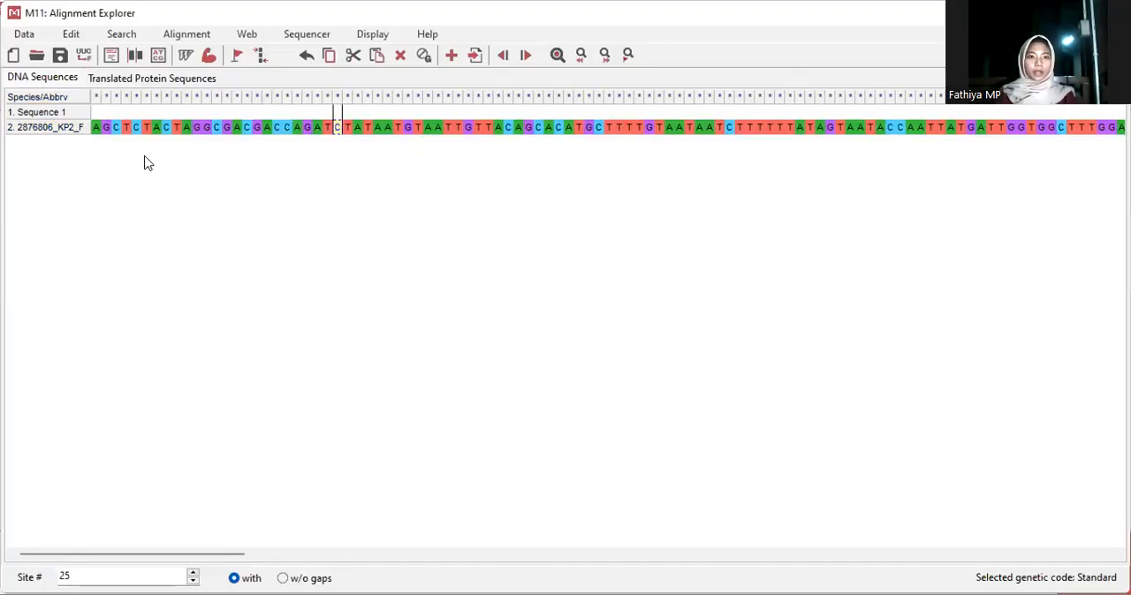
right_click(76, 114)
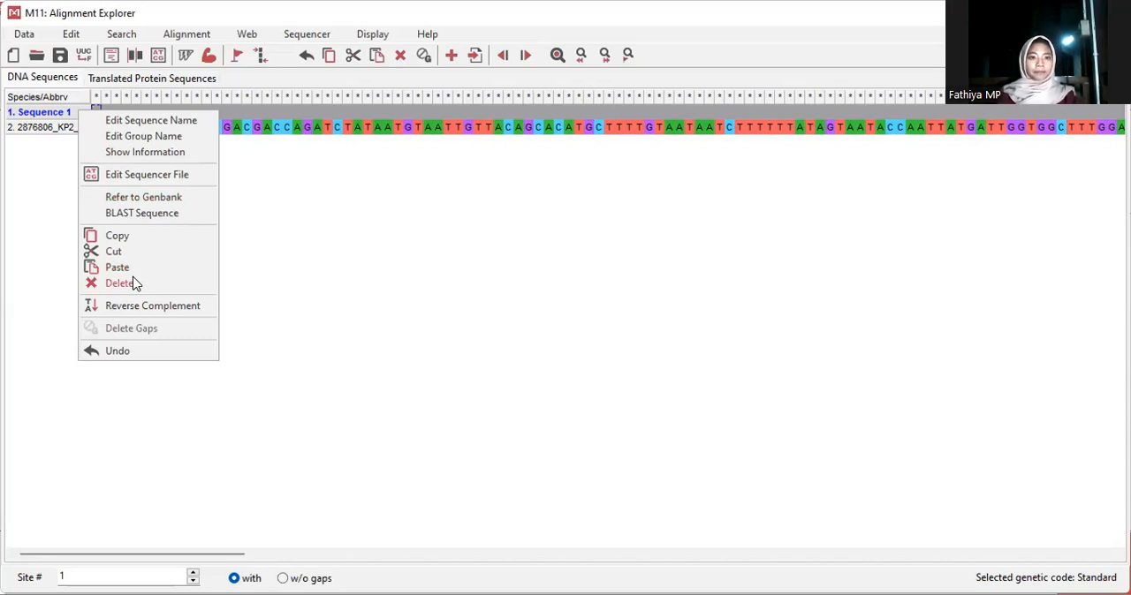
left_click(133, 281)
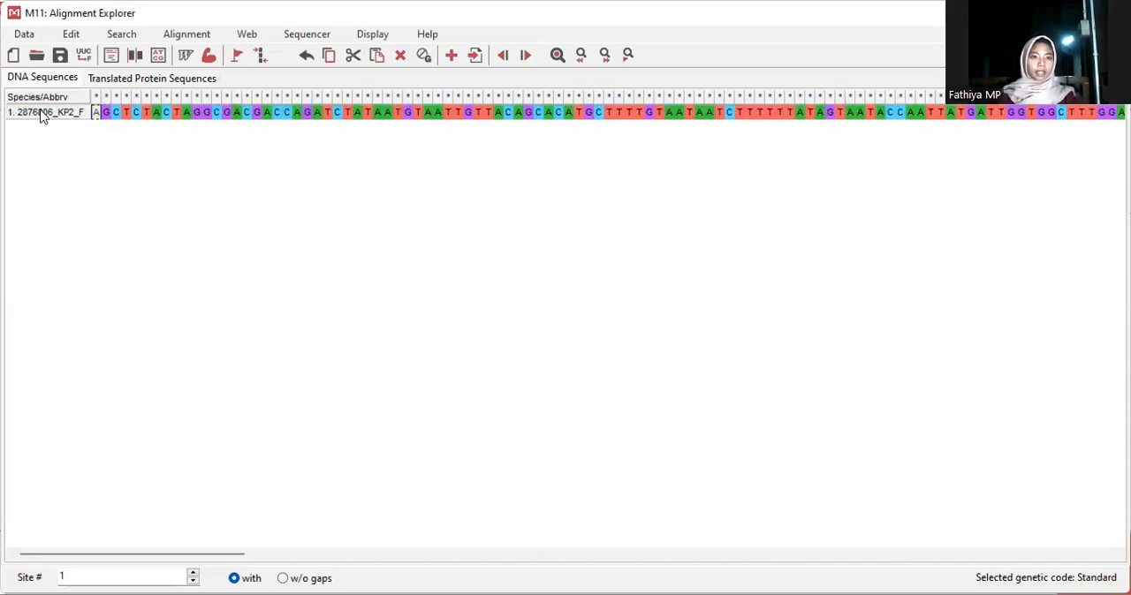
Rename the imported sequence "Isolat Kerapu 2"
right_click(45, 113)
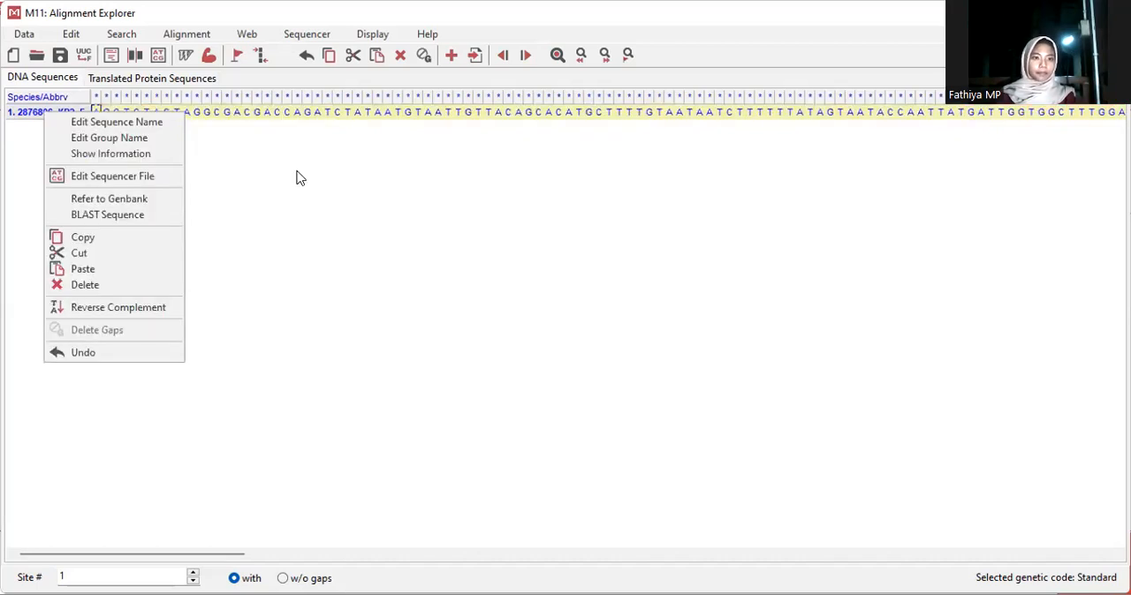
left_click(56, 114)
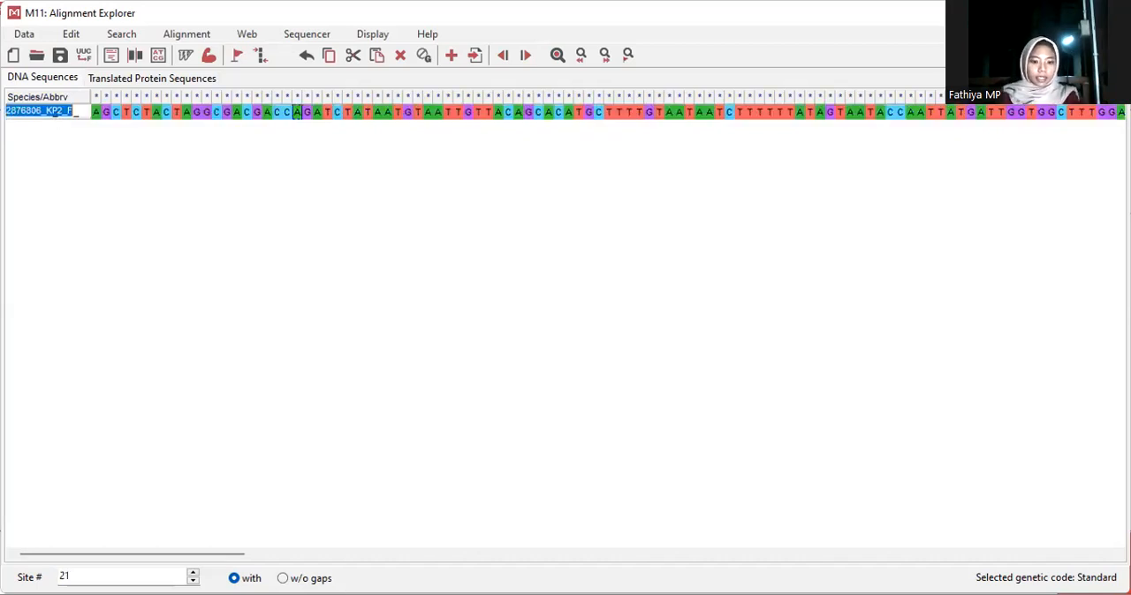
type("Isolat")
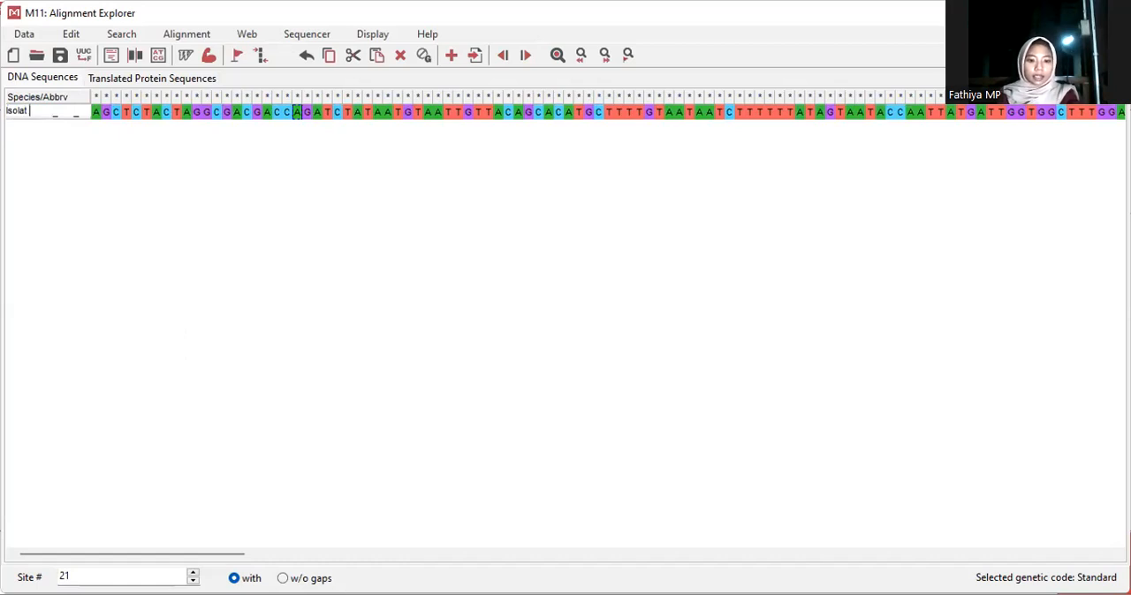
type(" Kerapu 2")
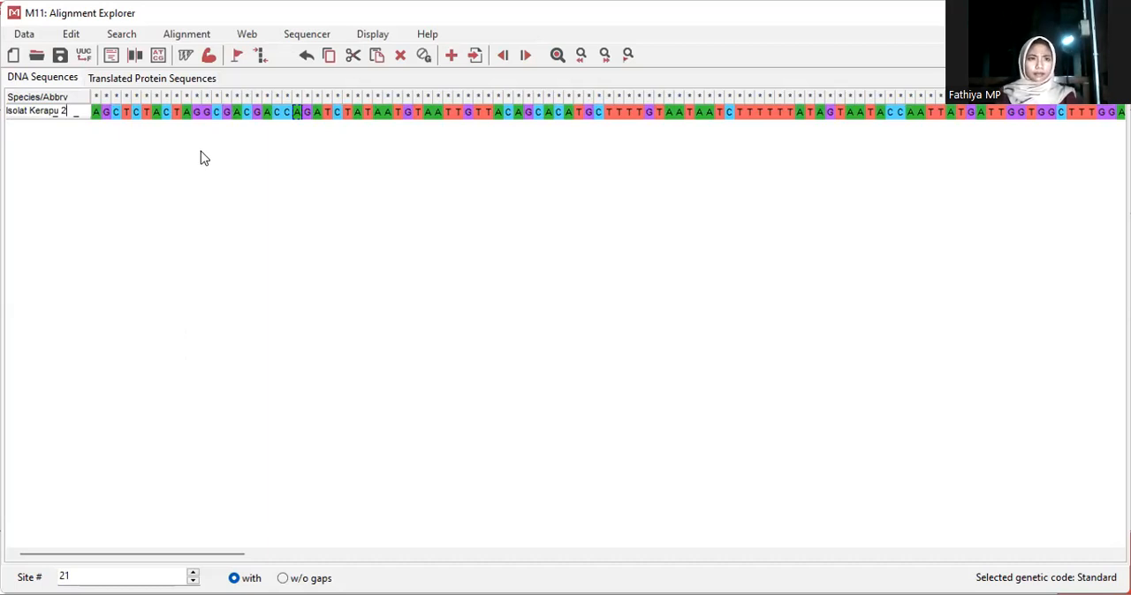
key("Return")
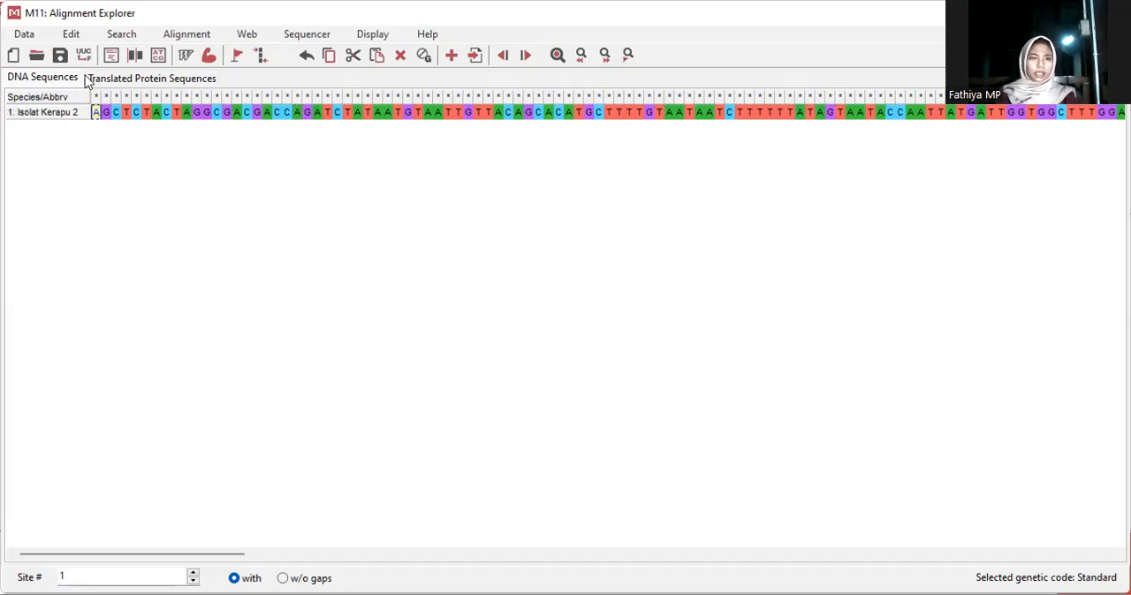
Export the alignment in FASTA format to the BIOKIM folder under the file name "isolat kerapu 2"
left_click(32, 40)
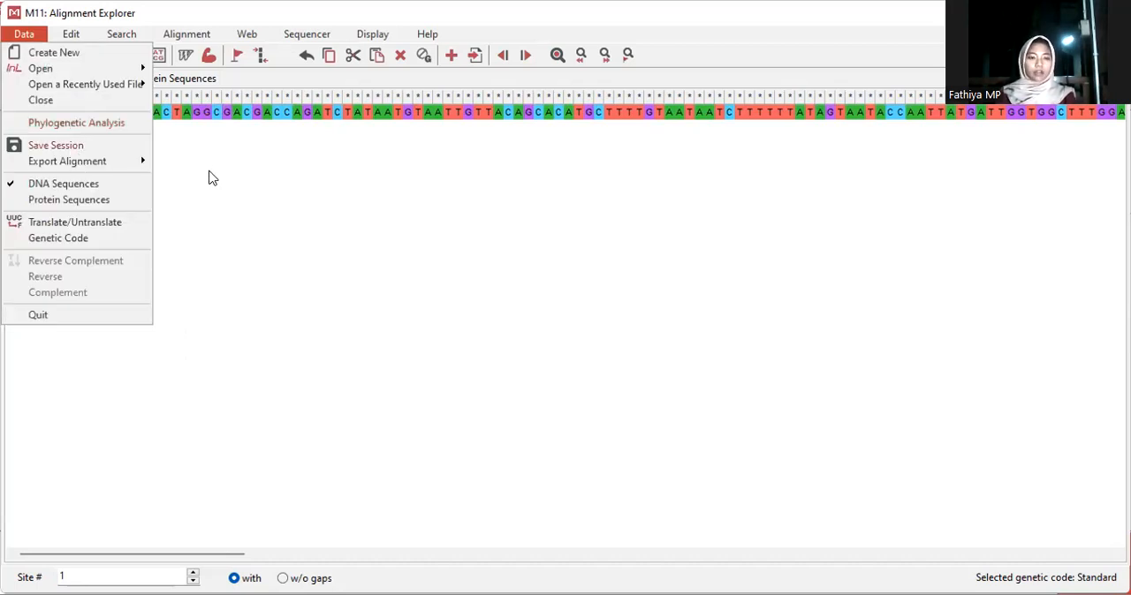
mouse_move(78, 164)
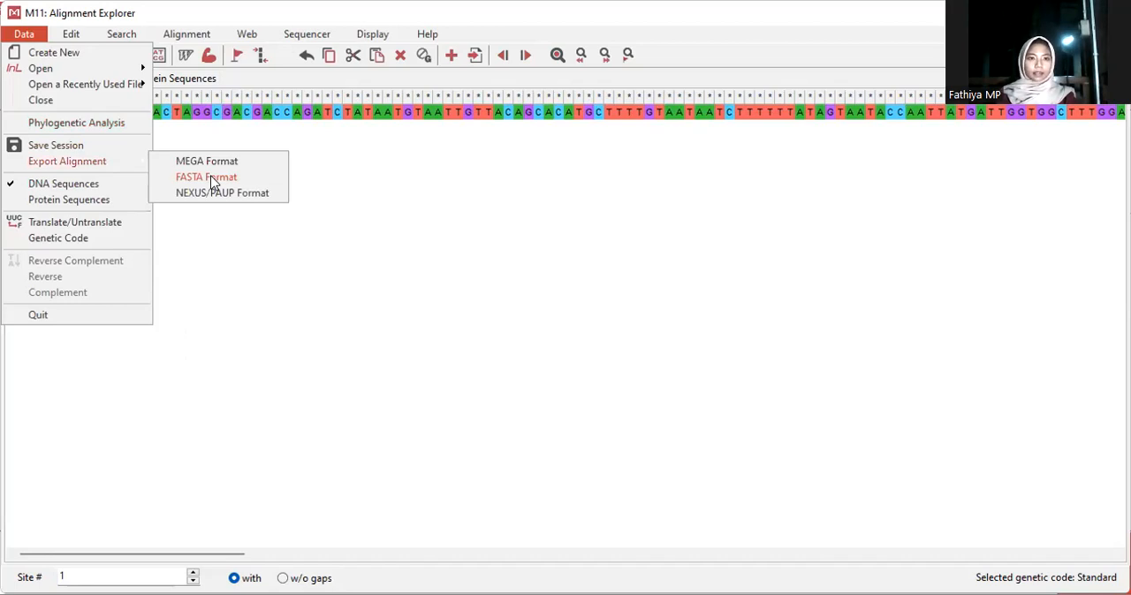
left_click(212, 177)
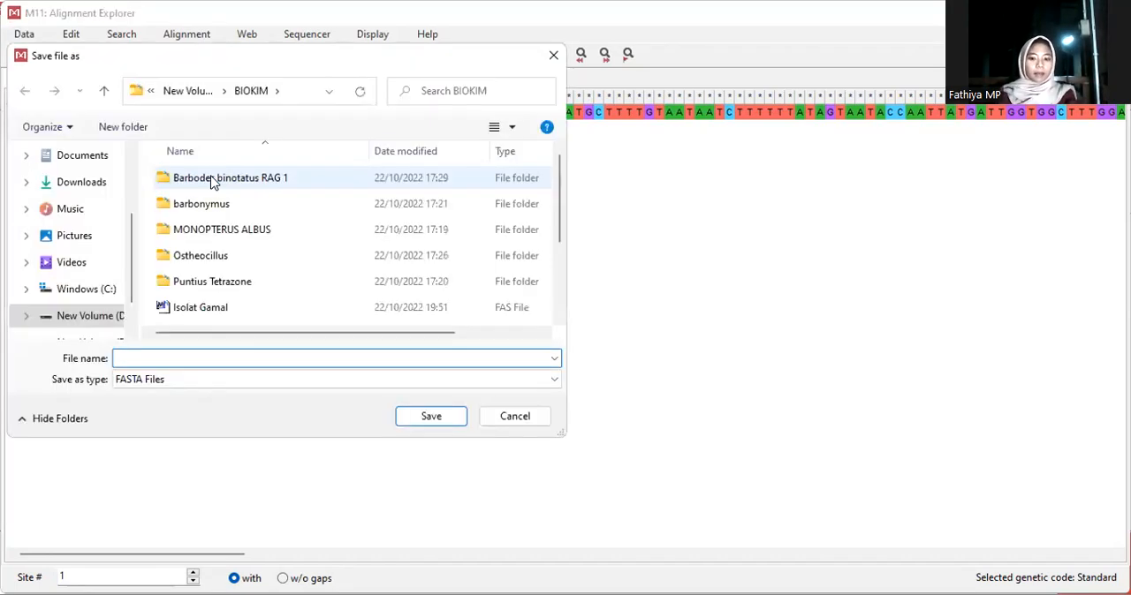
type("is")
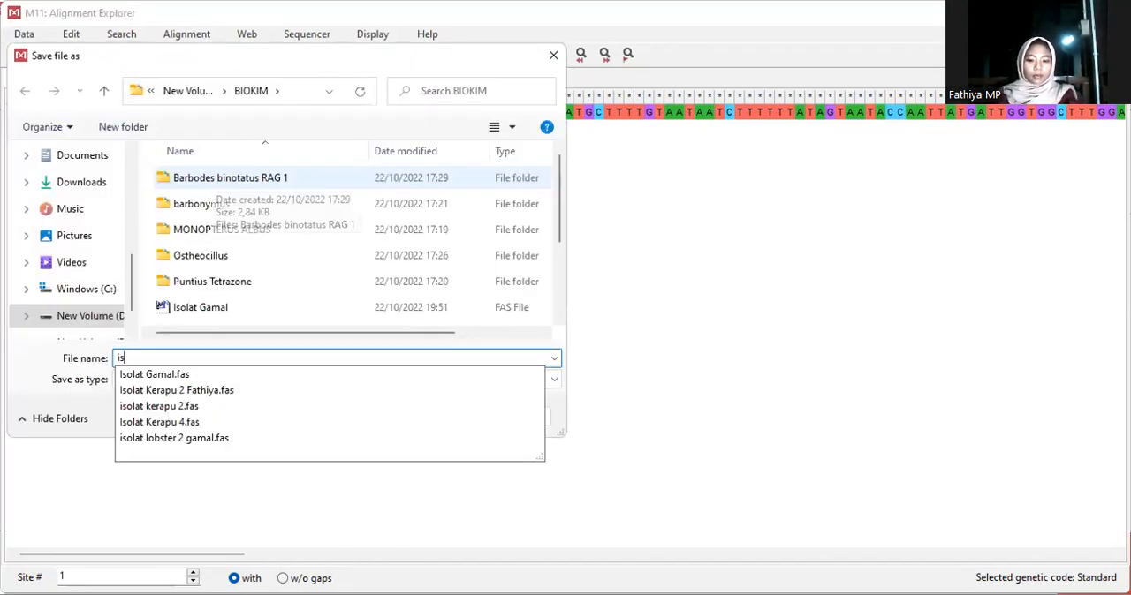
type("olat kerapu ")
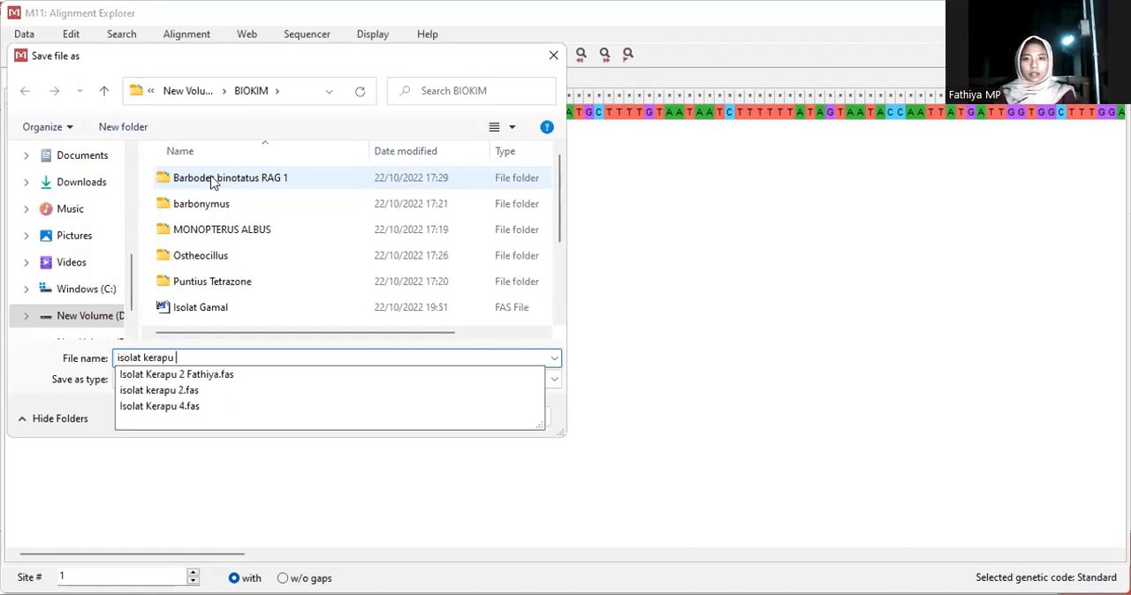
type("2")
key("Return")
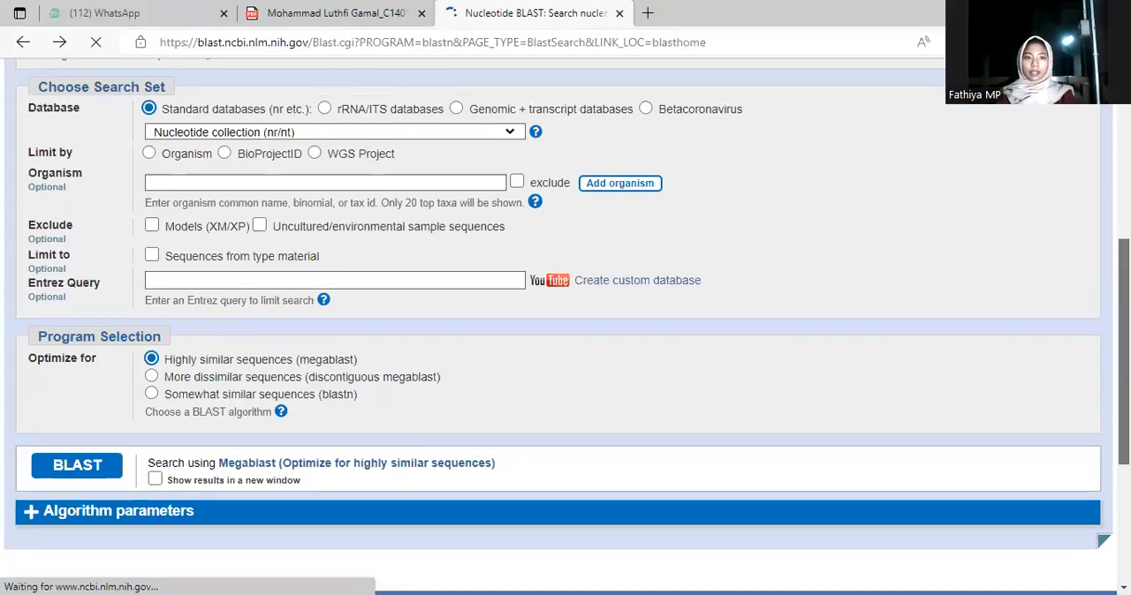
Limit the nucleotide BLAST search to the organism Teleostei (taxid:32443)
left_click_drag(1123, 449, 1124, 365)
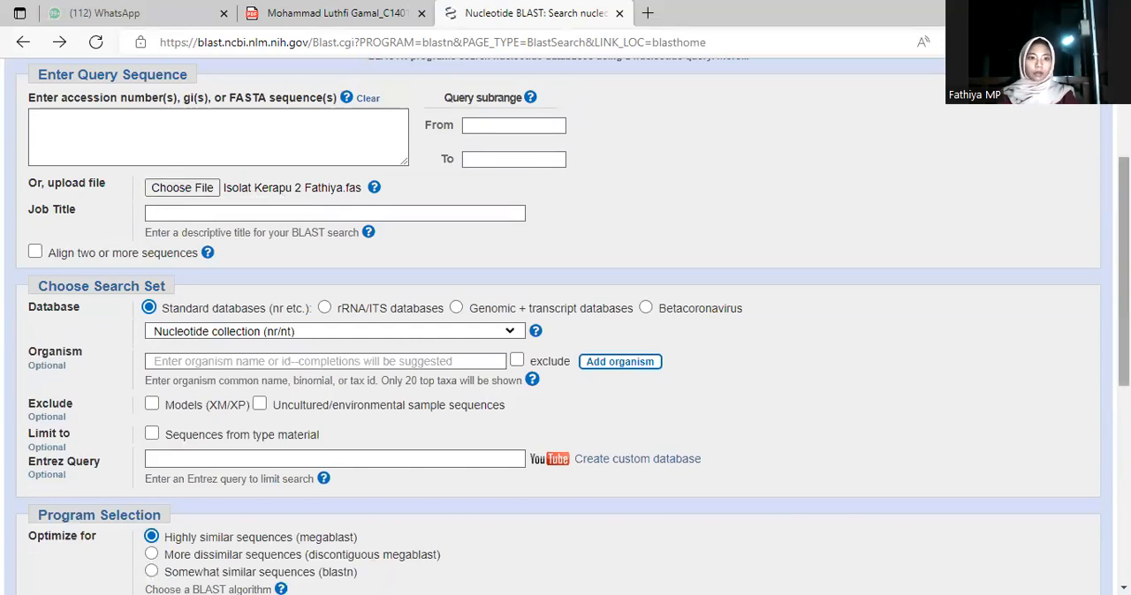
scroll(534, 247, "down", 2)
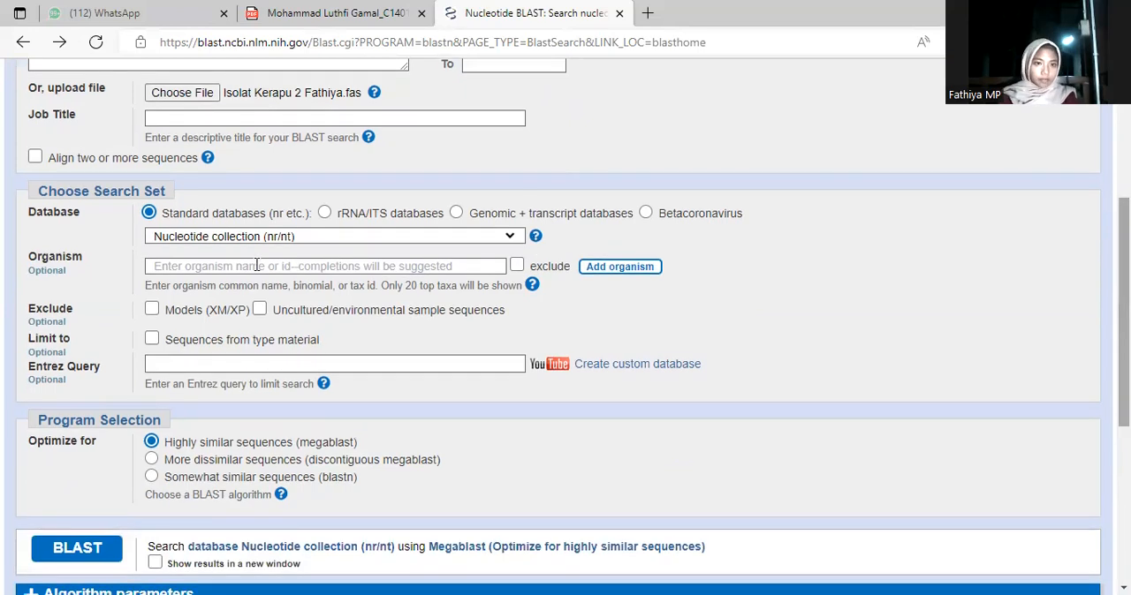
left_click(256, 265)
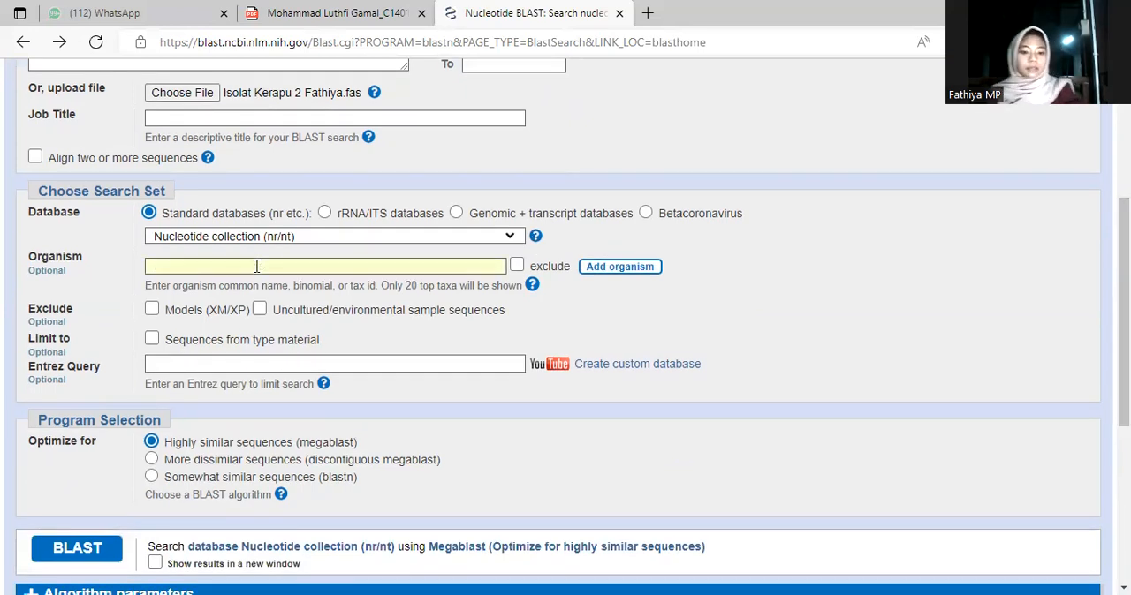
type("tele")
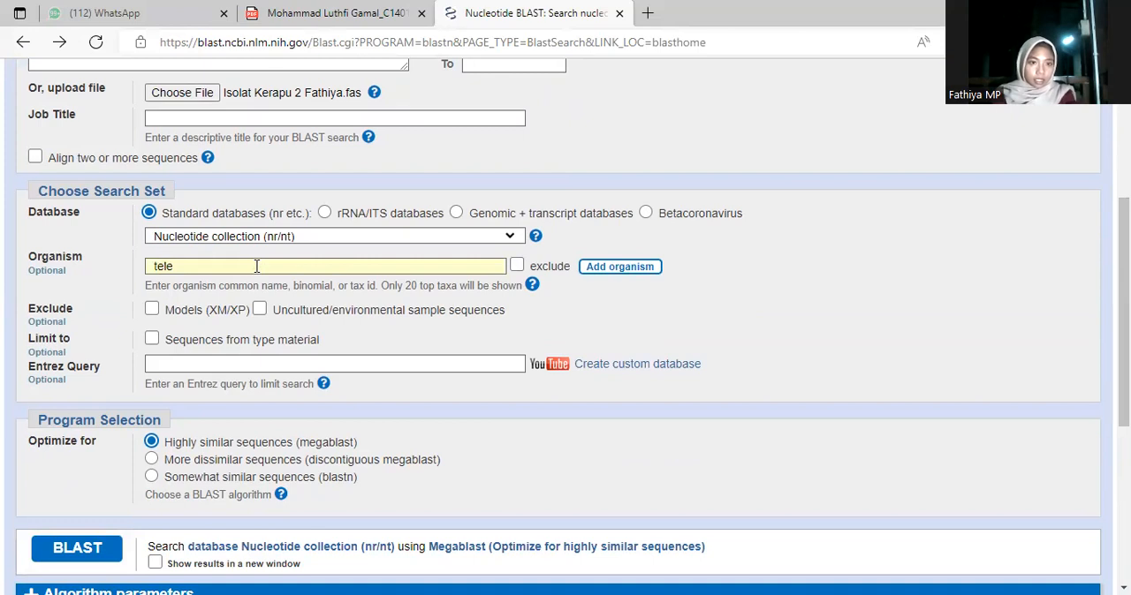
type("ost")
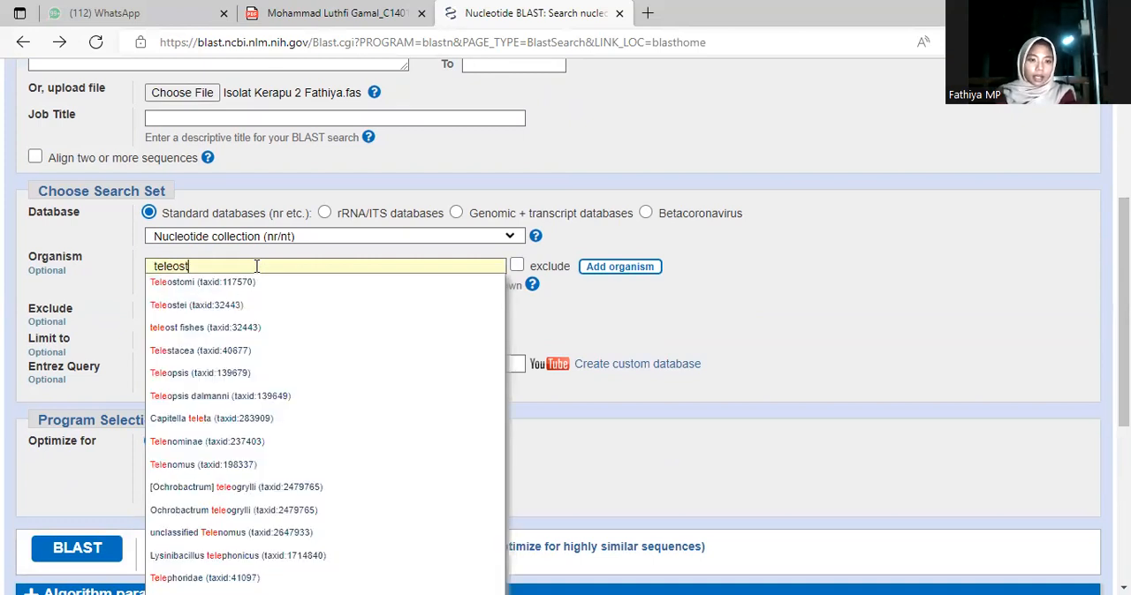
type("eui")
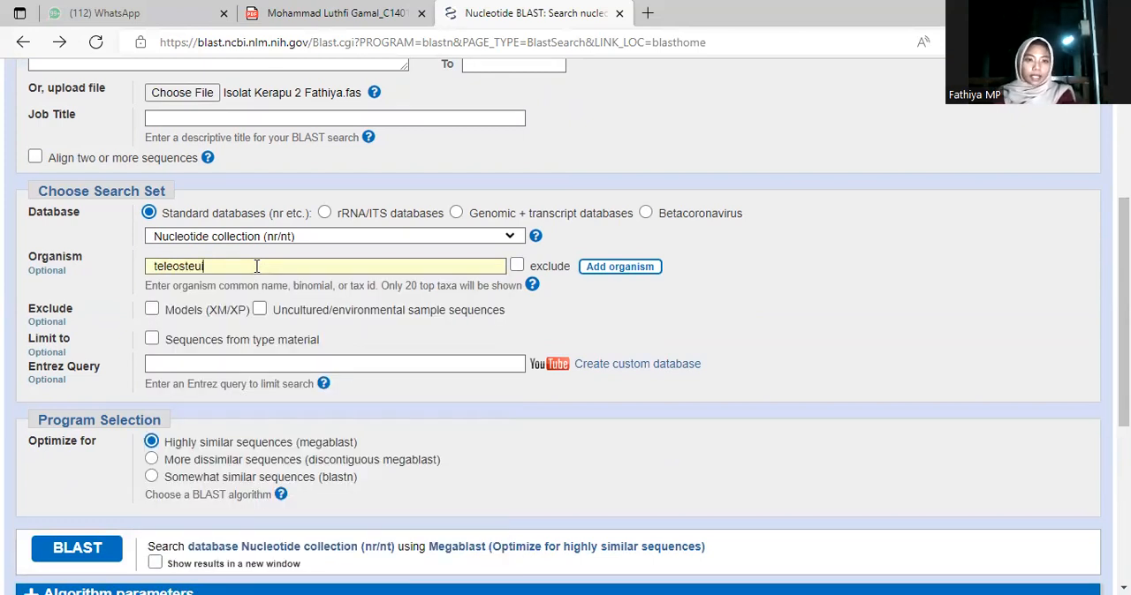
key("BackSpace")
key("BackSpace")
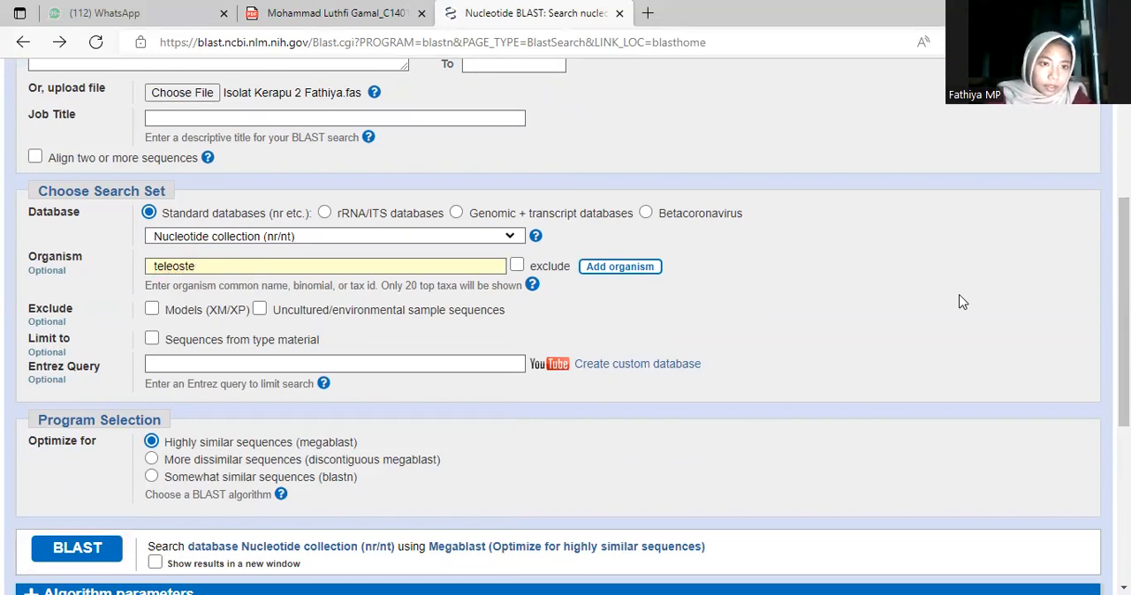
left_click(449, 262)
left_click(267, 294)
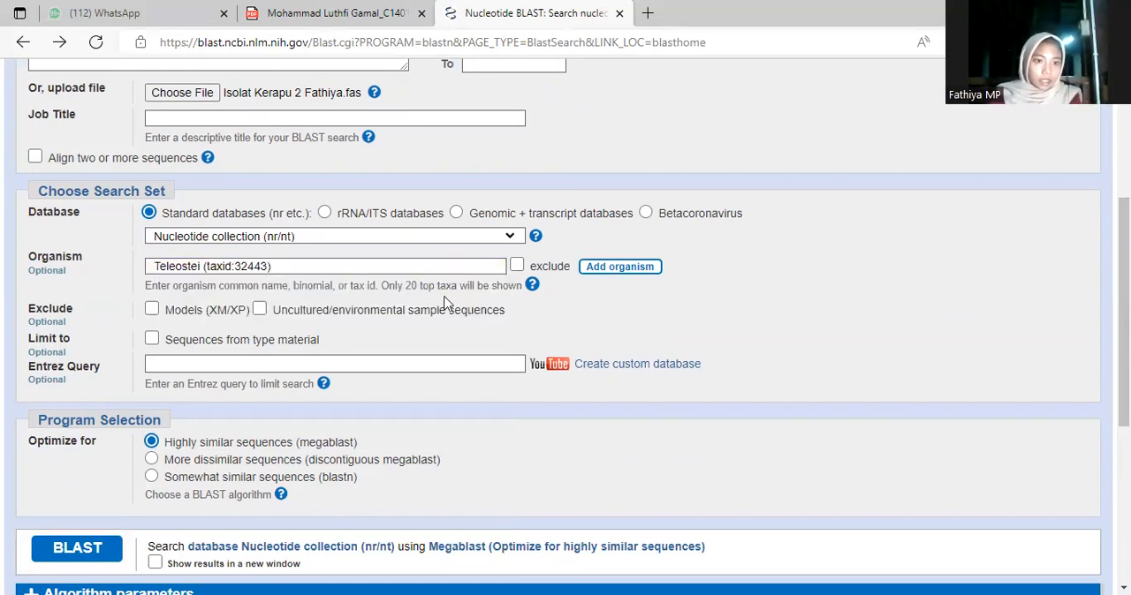
Run the BLAST search against the Nucleotide collection (nr/nt), optimized for highly similar sequences (megablast)
scroll(412, 324, "down", 1)
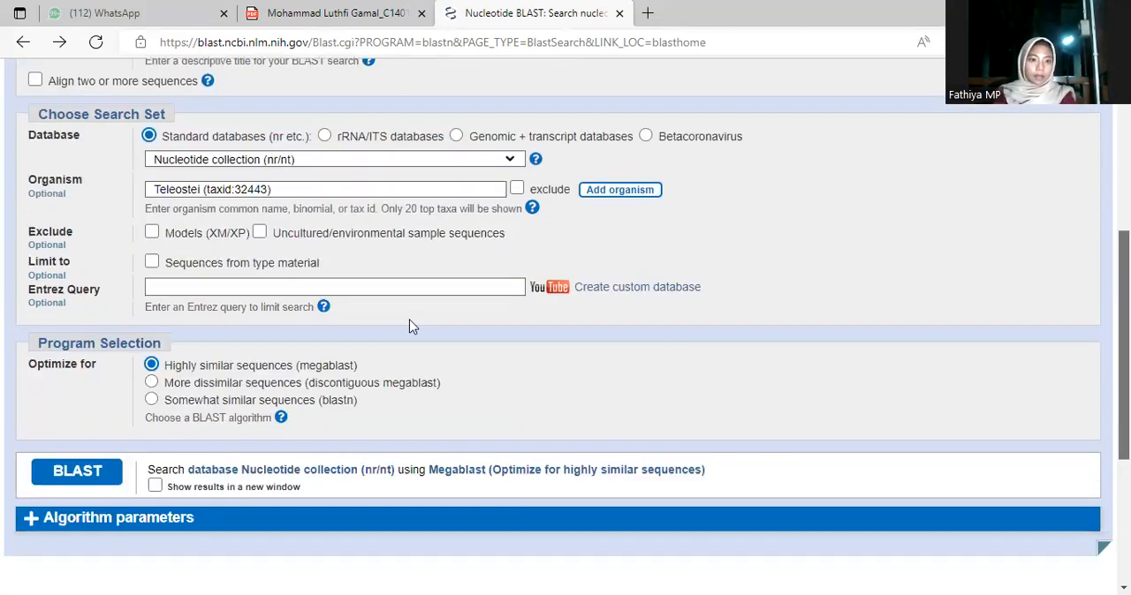
scroll(106, 444, "down", 1)
left_click(102, 433)
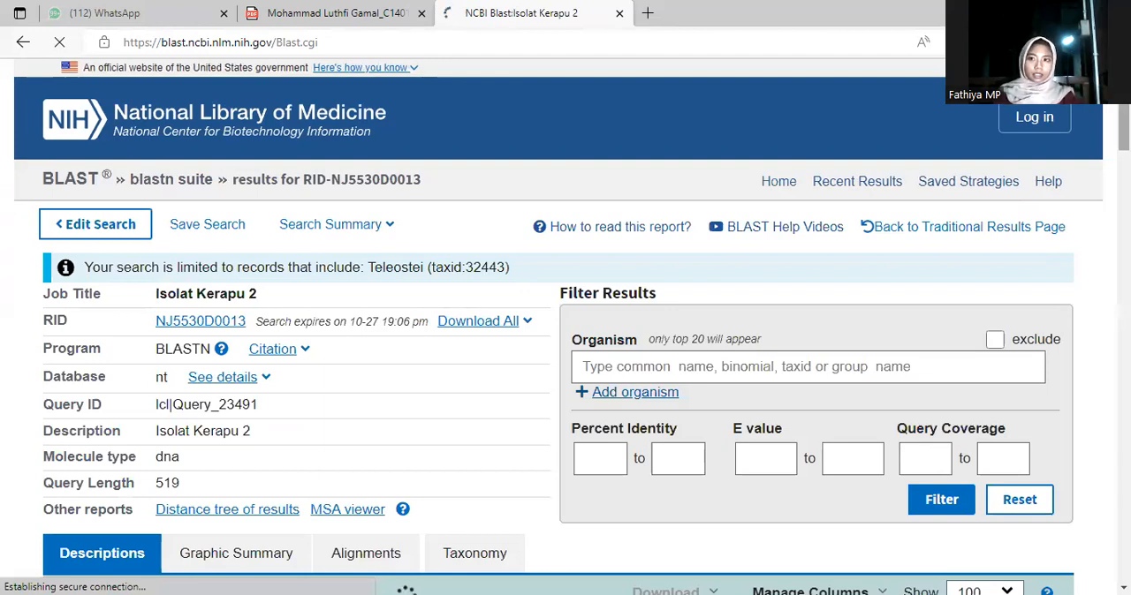
Review the BLAST job summary and the descriptions, query cover and percent identity of the sequences producing significant alignments
scroll(565, 327, "down", 1)
scroll(565, 327, "up", 1)
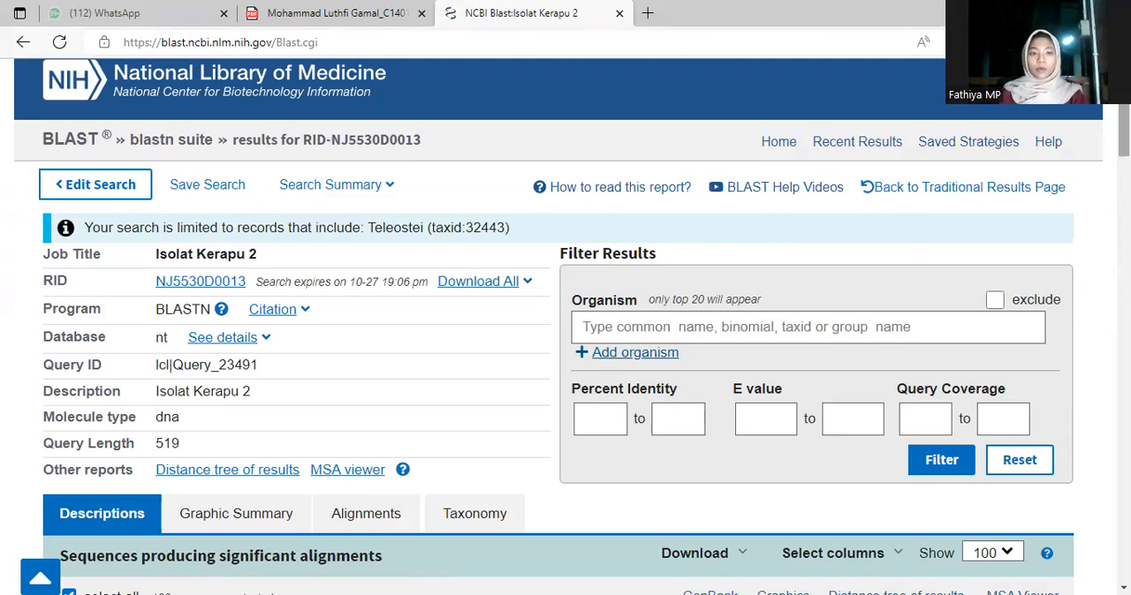
scroll(840, 142, "down", 1)
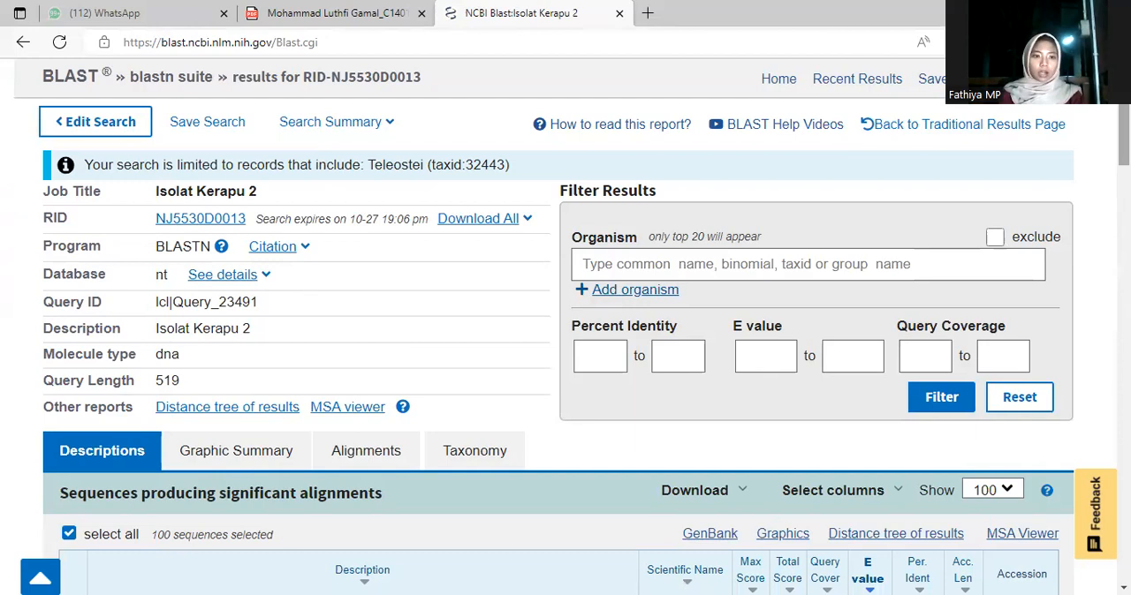
scroll(565, 353, "down", 3)
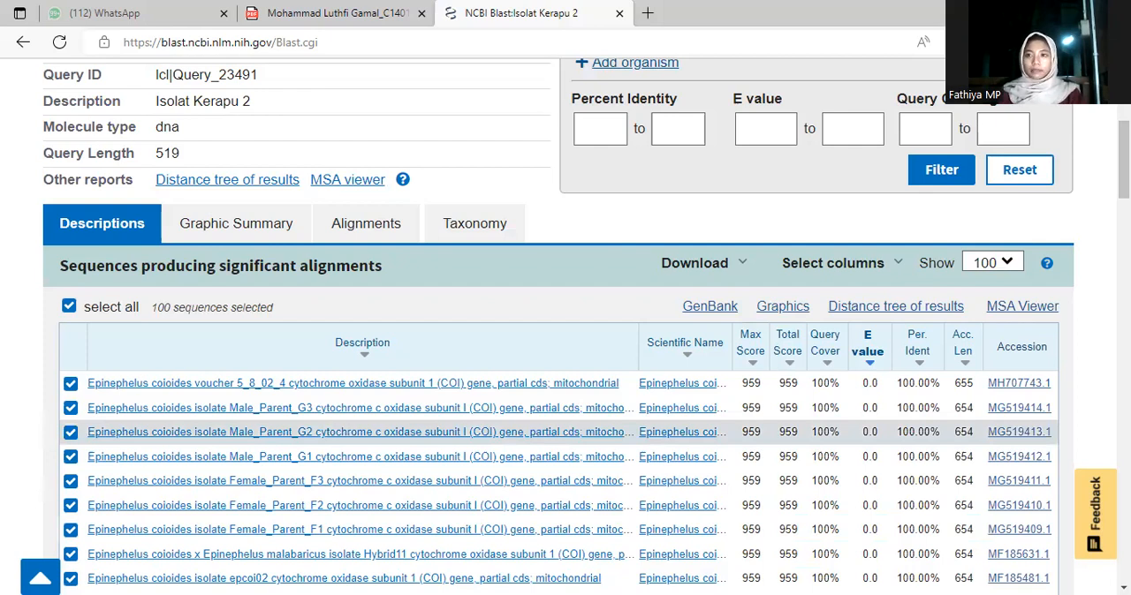
scroll(544, 323, "up", 2)
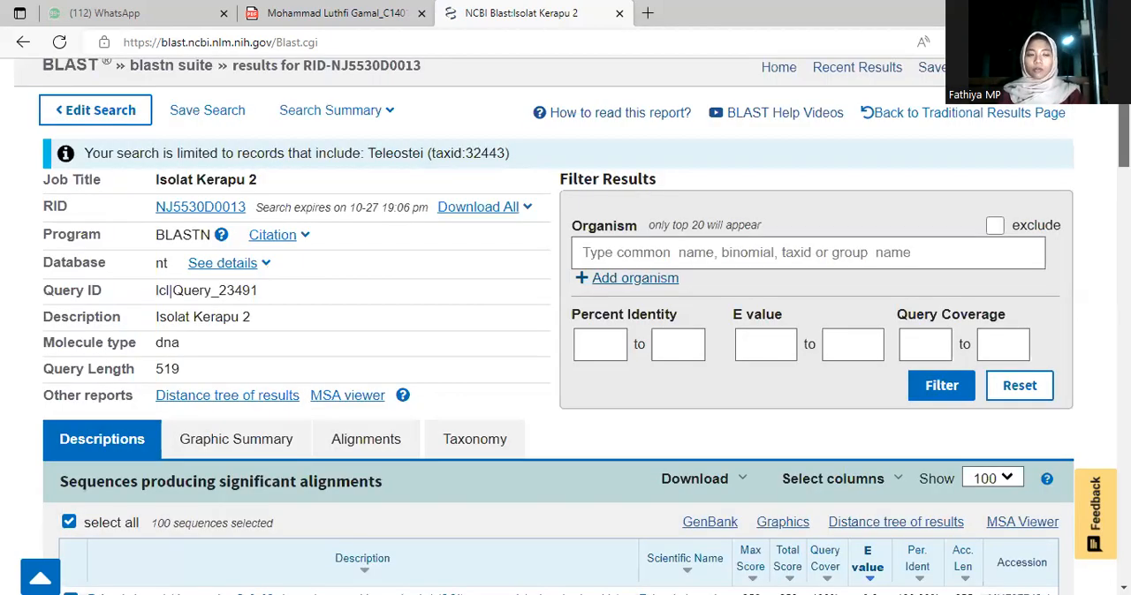
scroll(572, 326, "down", 1)
scroll(573, 326, "down", 1)
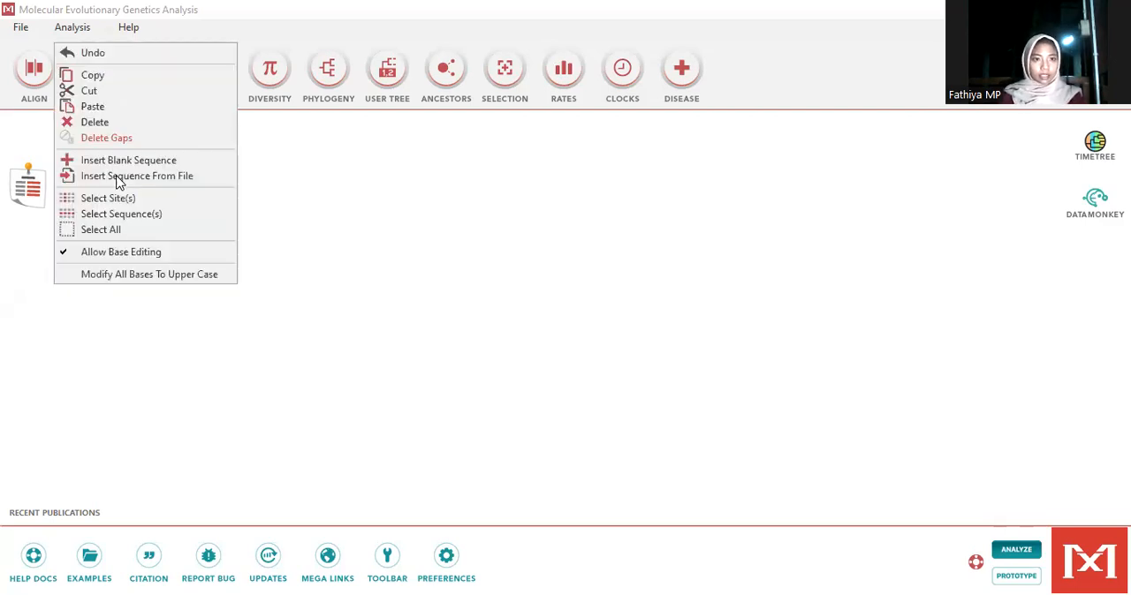
Switch to MEGA11, insert sequences from a file into the alignment and align them as DNA
left_click(117, 177)
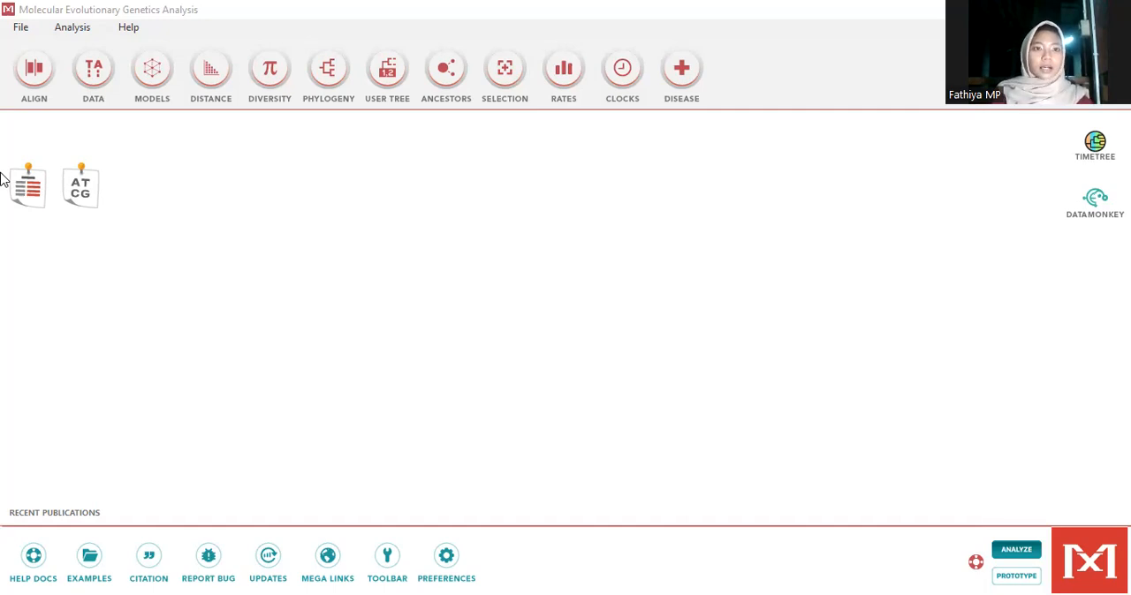
left_click(206, 71)
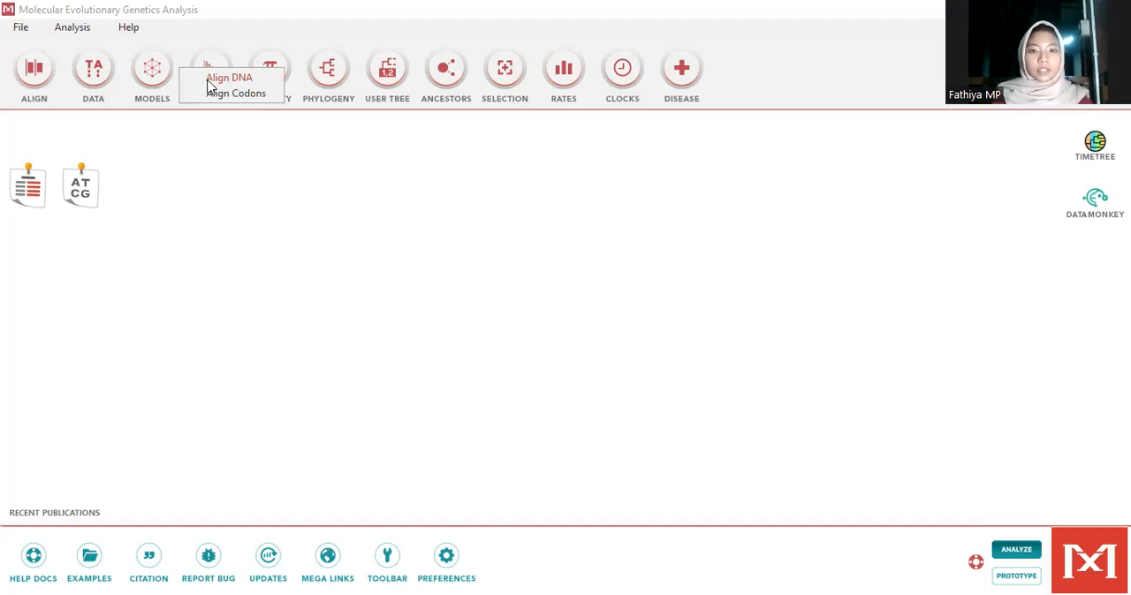
left_click(210, 85)
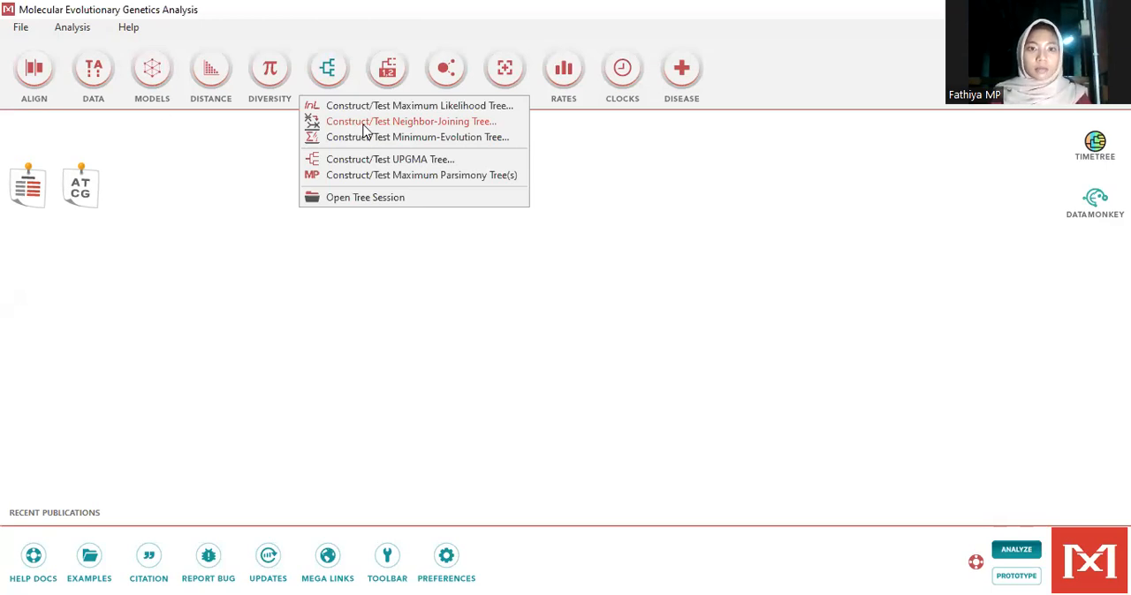
Start constructing a Neighbor-Joining tree from the "Pohon Filogenetik" FASTA file in the BIOKIM folder
left_click(363, 122)
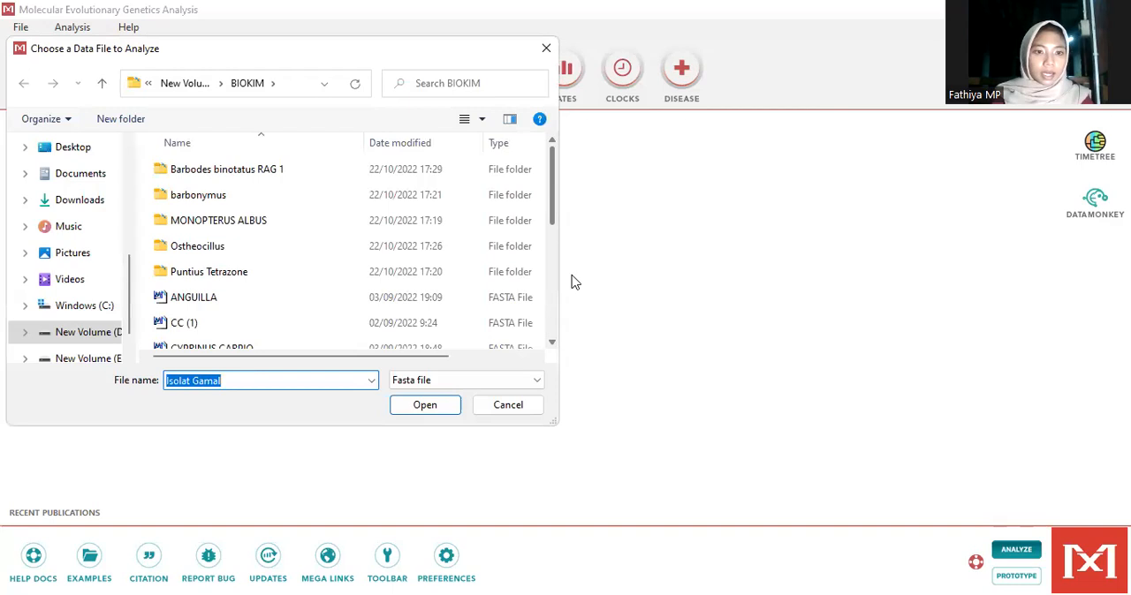
mouse_move(572, 275)
left_mouse_down()
mouse_move(573, 290)
mouse_move(573, 280)
left_mouse_up()
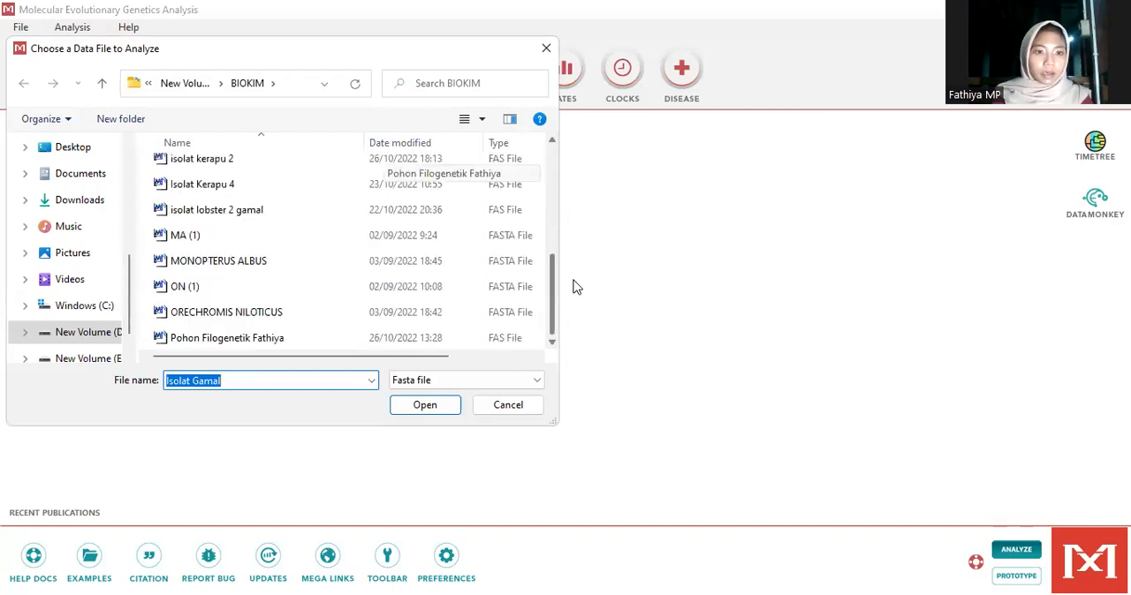
left_click(380, 344)
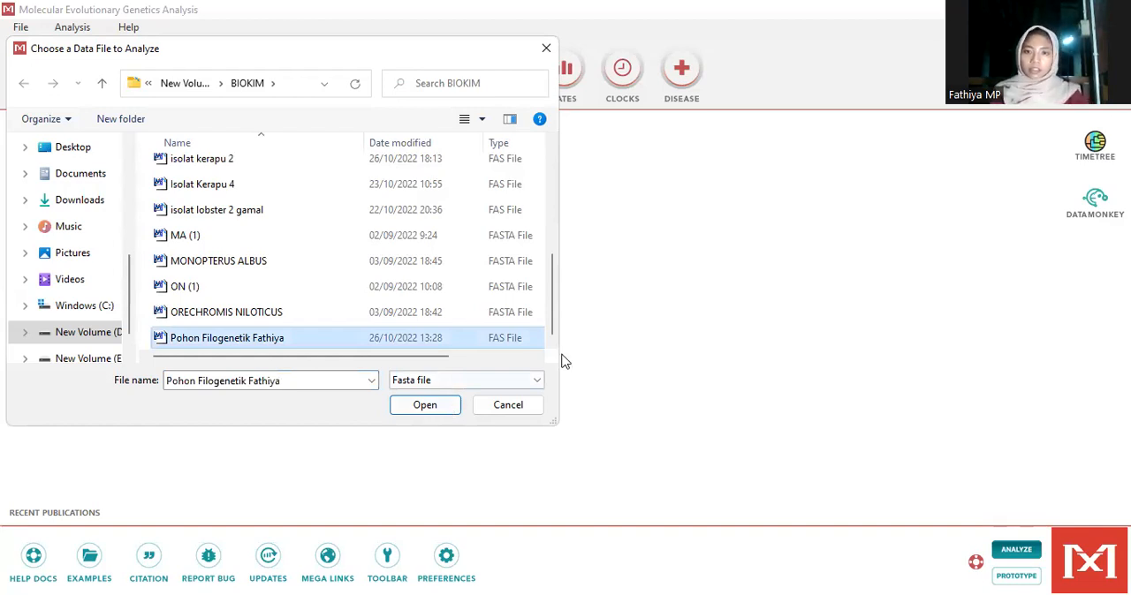
key("Return")
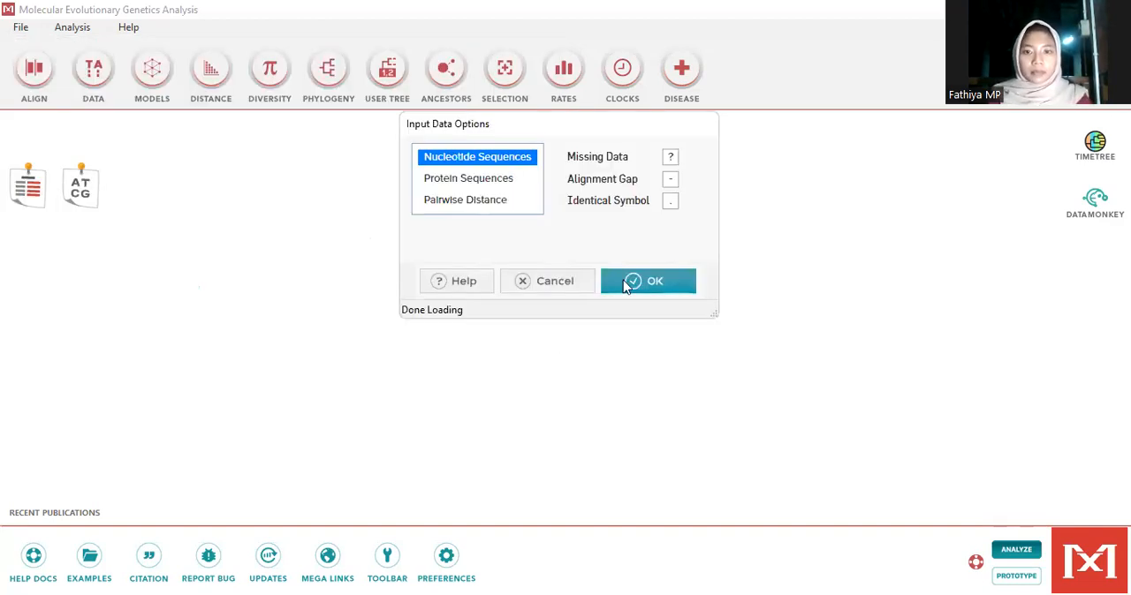
Load the data as protein-coding nucleotide sequences with the Standard genetic code
left_click(649, 287)
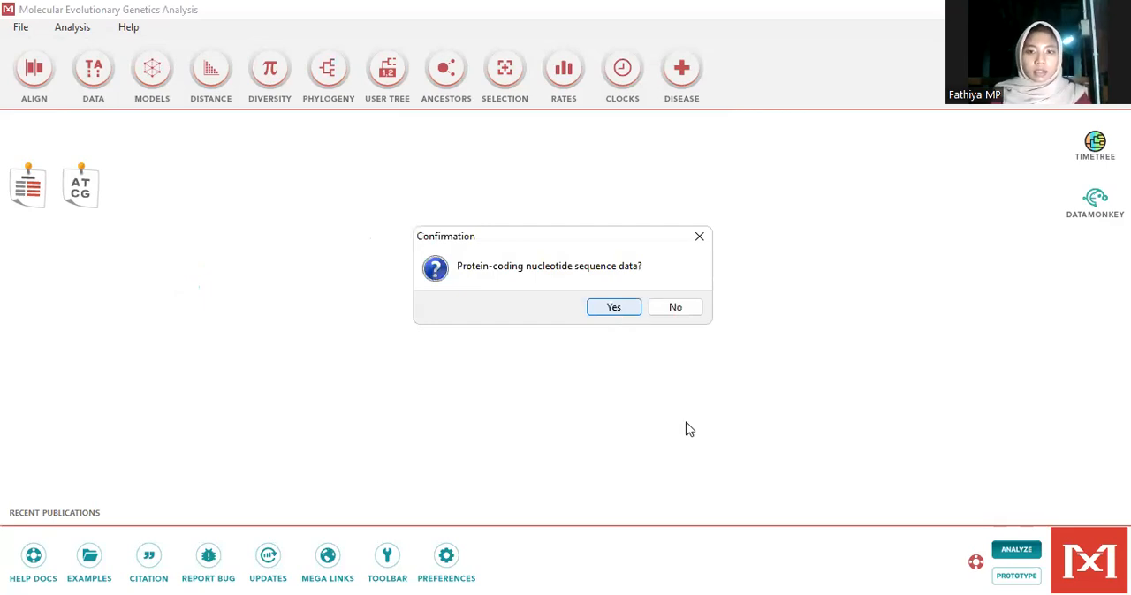
key("Return")
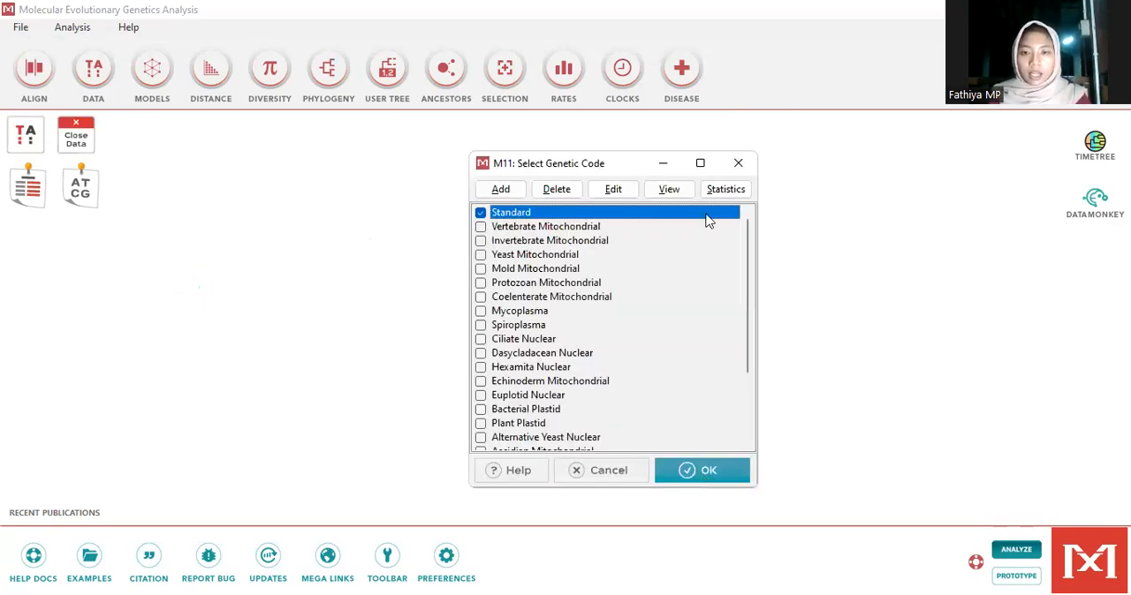
key("Return")
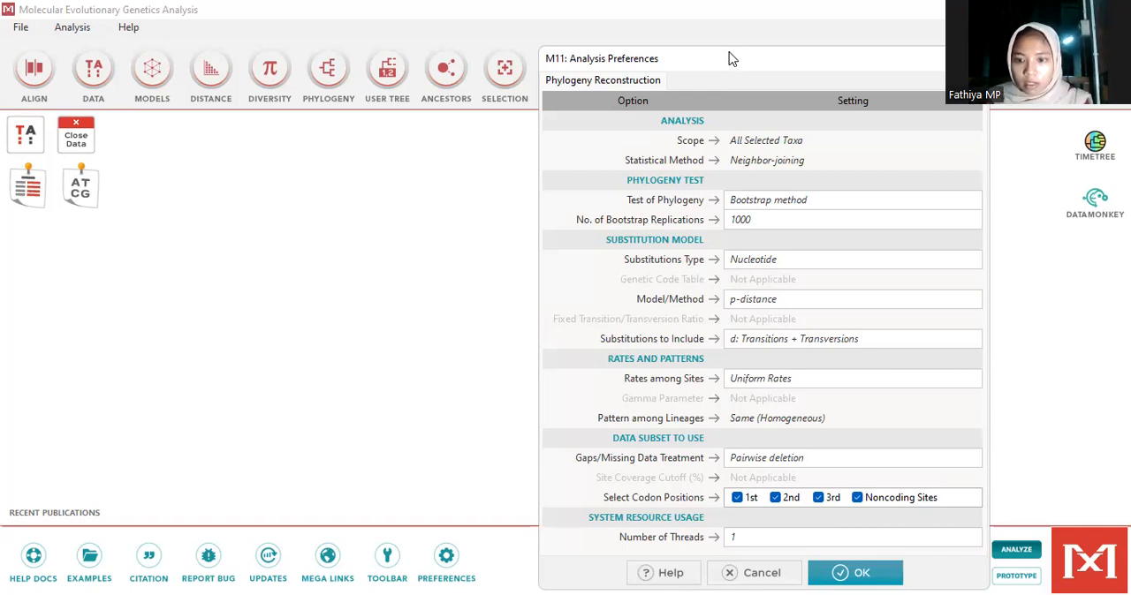
Compute the Neighbor-Joining tree using the bootstrap method with 1000 replications, the p-distance model and pairwise deletion
left_click_drag(729, 58, 683, 14)
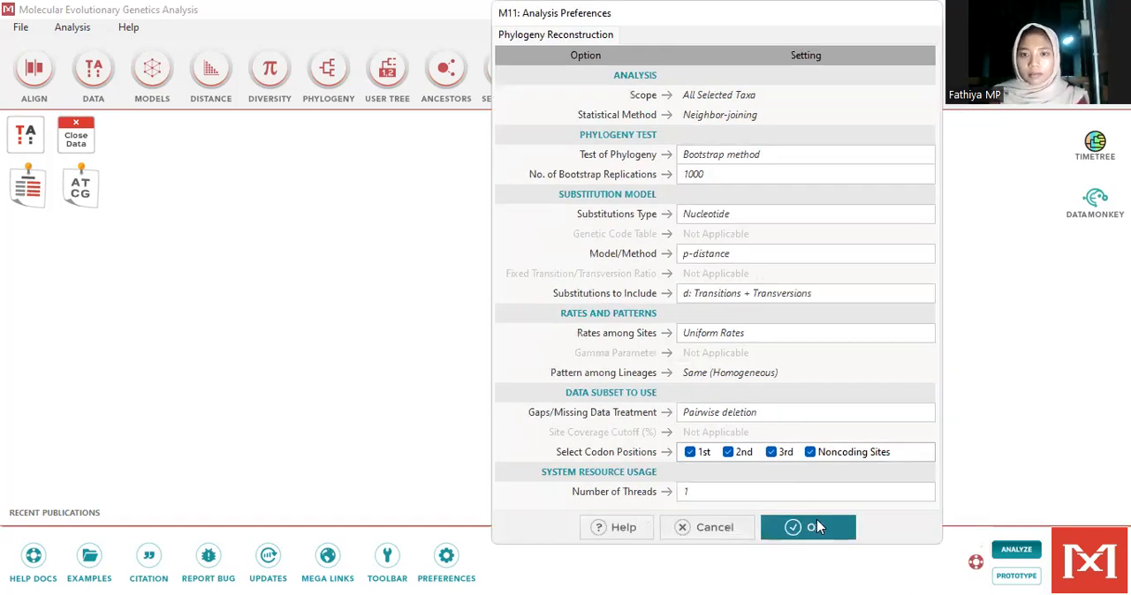
left_click(817, 527)
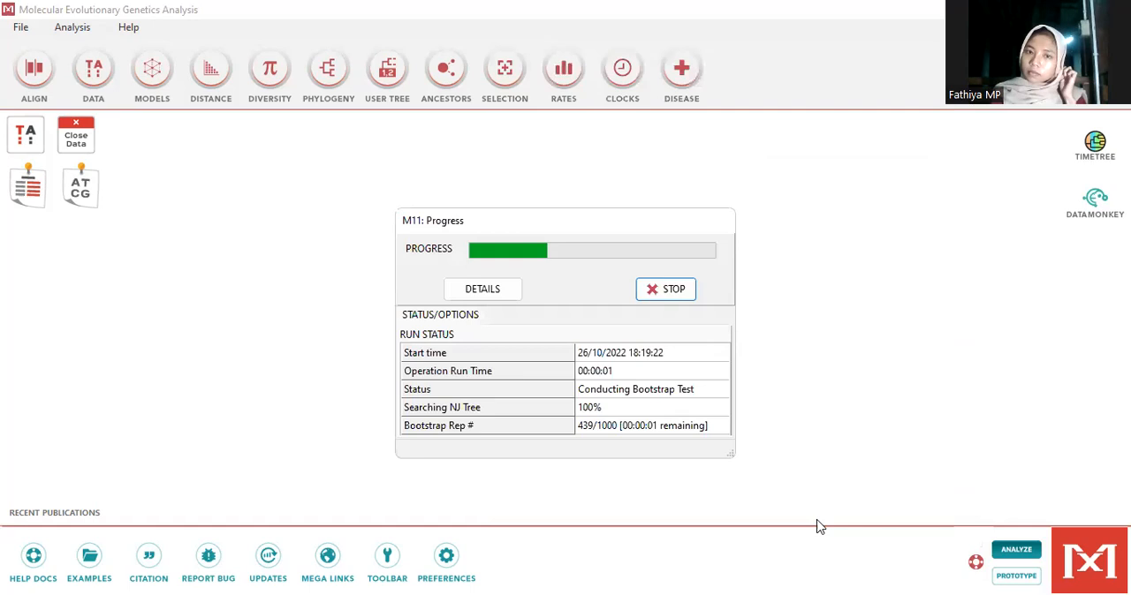